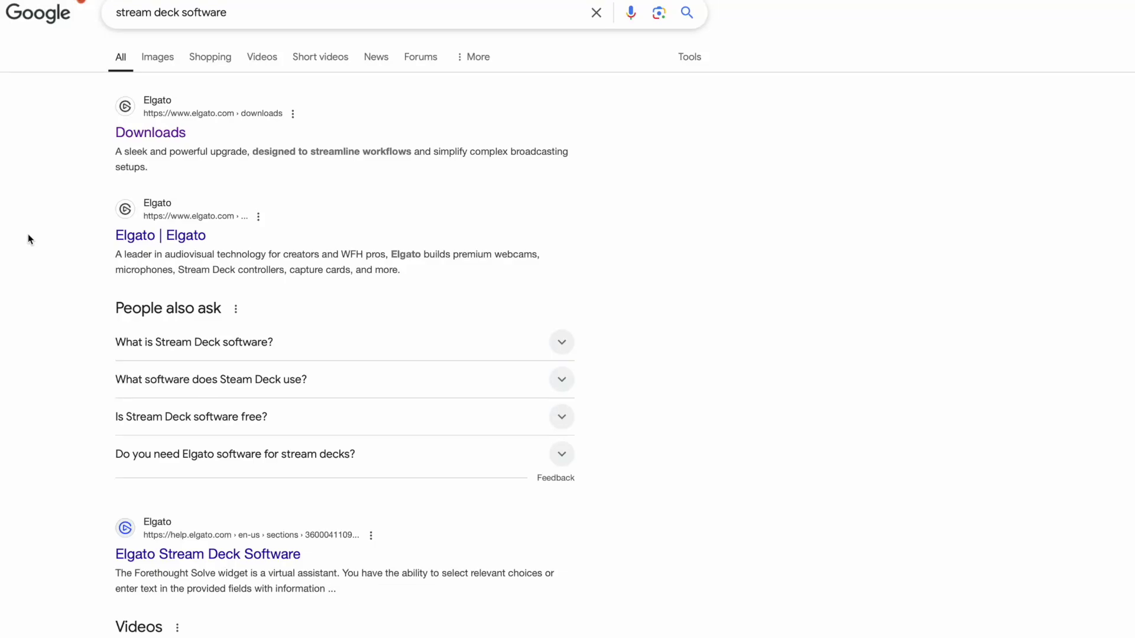
Open the Elgato Downloads page, dismiss the cookie banner and scroll to the software download cards.
left_click(135, 136)
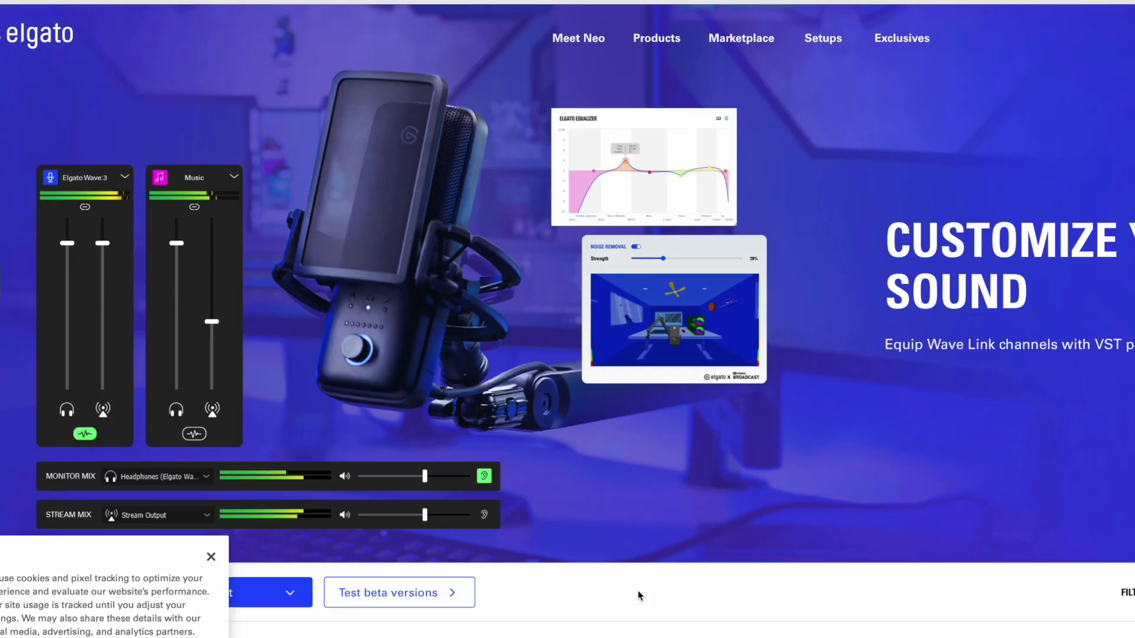
left_click(211, 556)
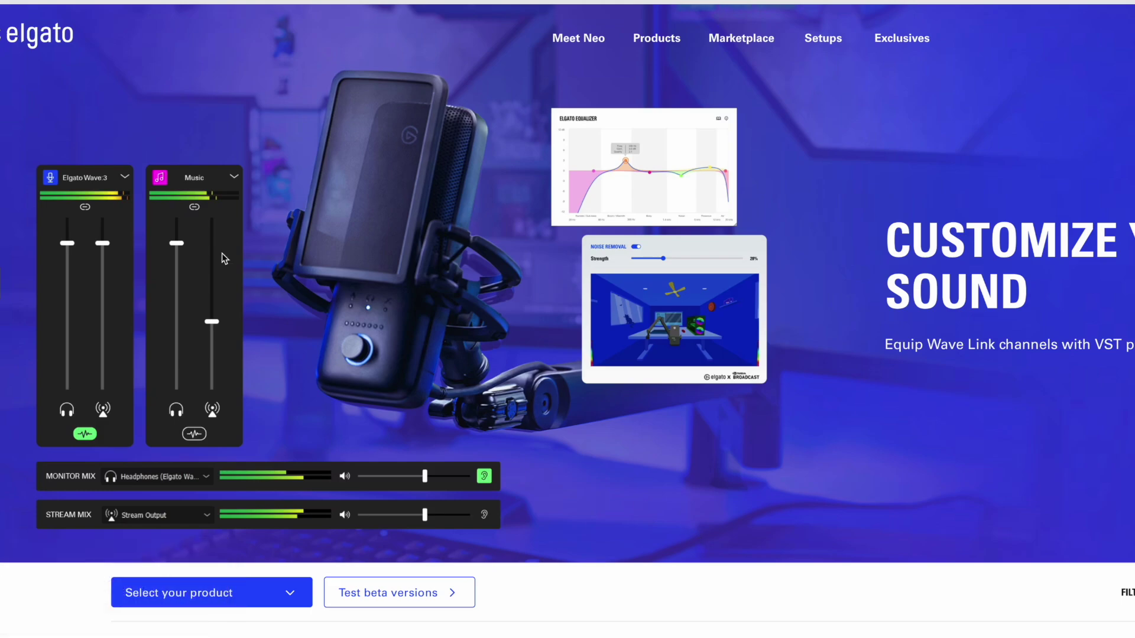
scroll(910, 470, "down", 10)
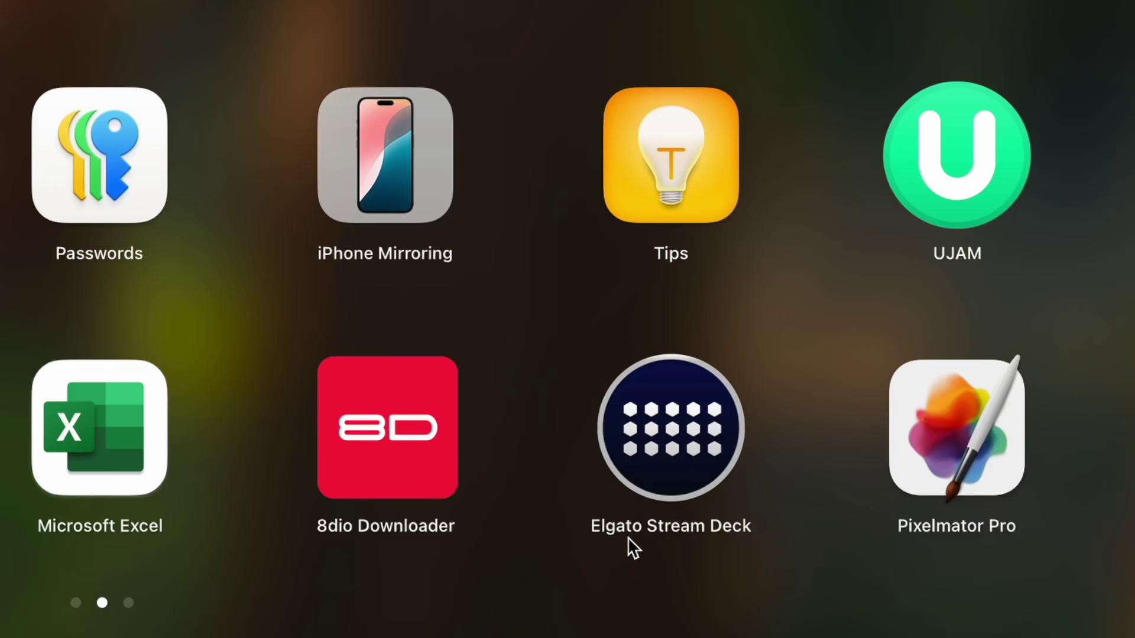
Launch Stream Deck and flip between pages 2 and 1 of the Mini's Screen profile.
left_click(679, 435)
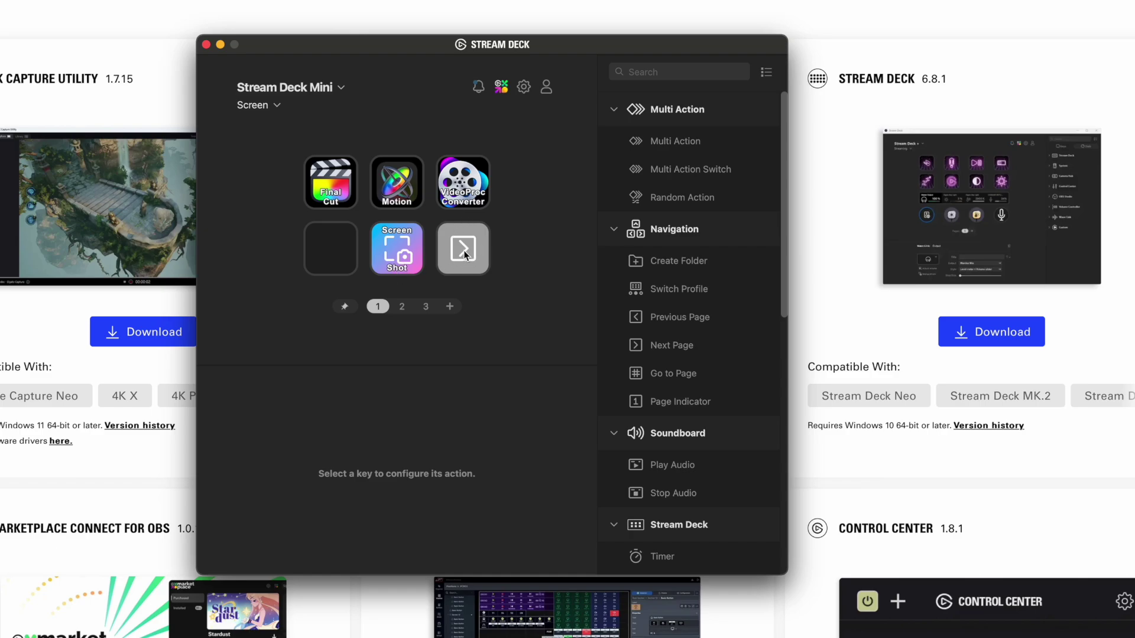
left_click(404, 309)
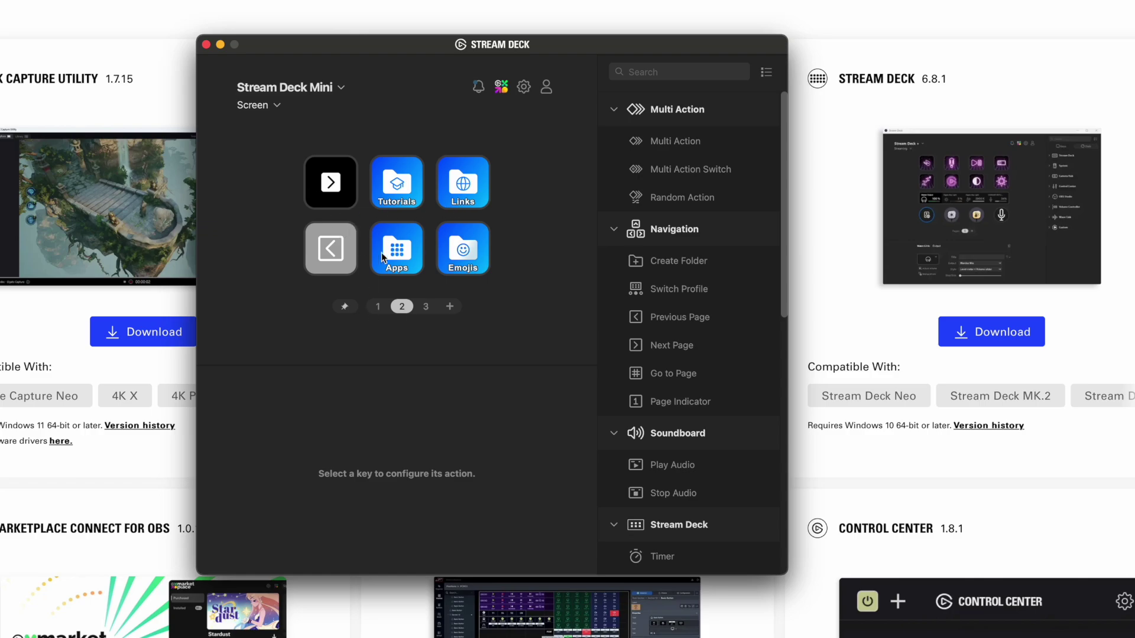
left_click(377, 306)
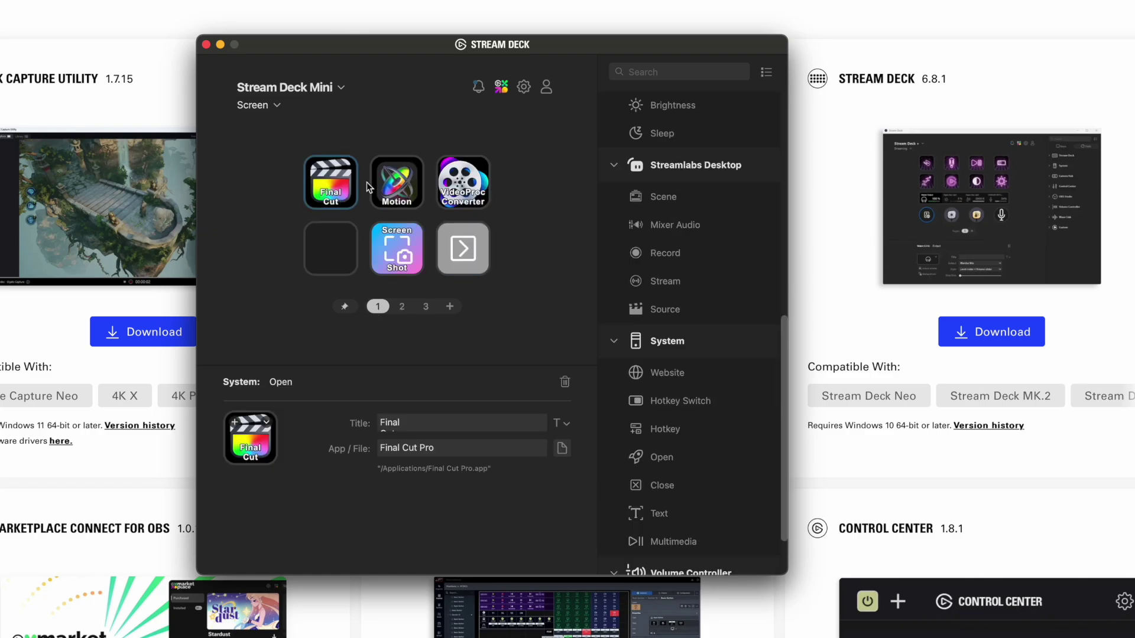
Delete the existing Final Cut and Motion keys.
left_click(565, 382)
left_click(397, 183)
left_click(565, 382)
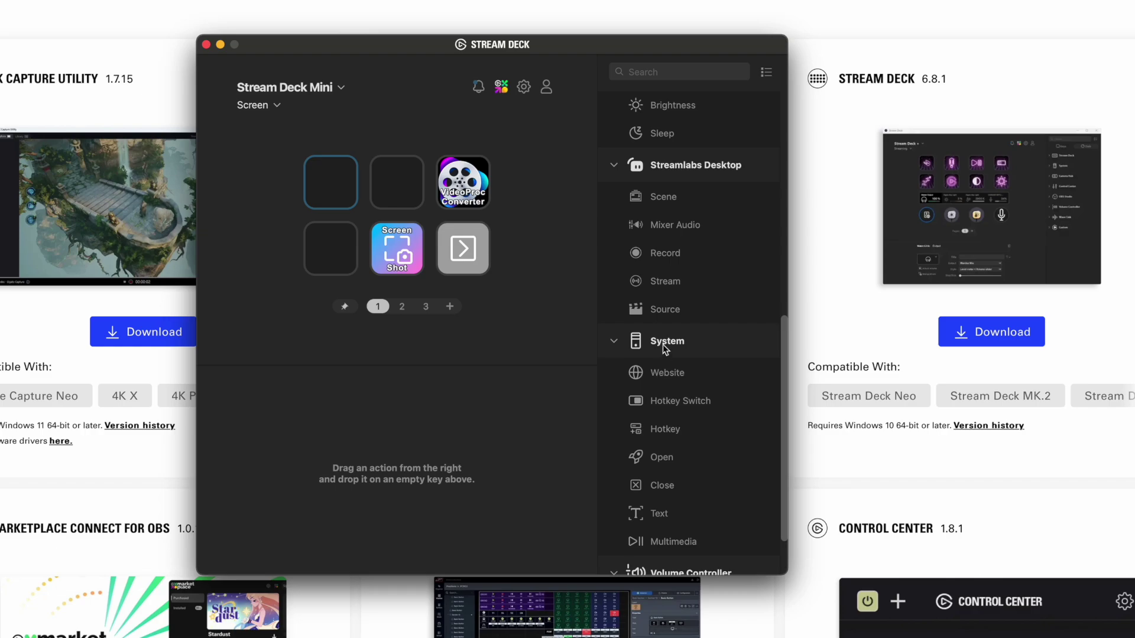
Put a System Open action titled 'Final Cut Pro' on the first key, launching Final Cut Pro.app.
scroll(658, 392, "down", 3)
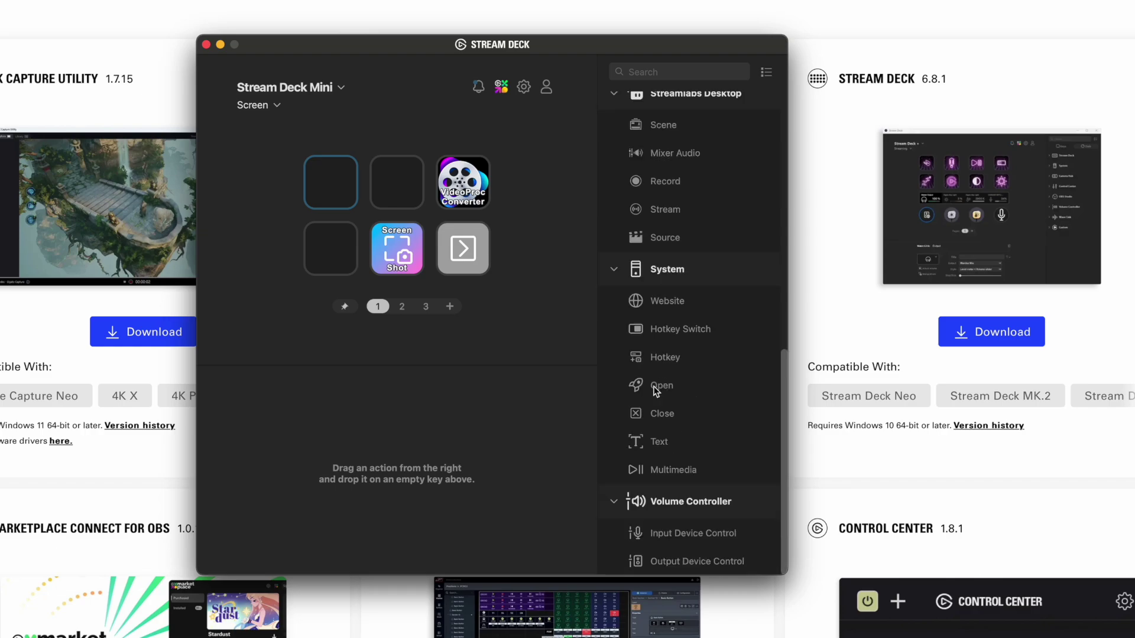
left_click_drag(672, 386, 335, 186)
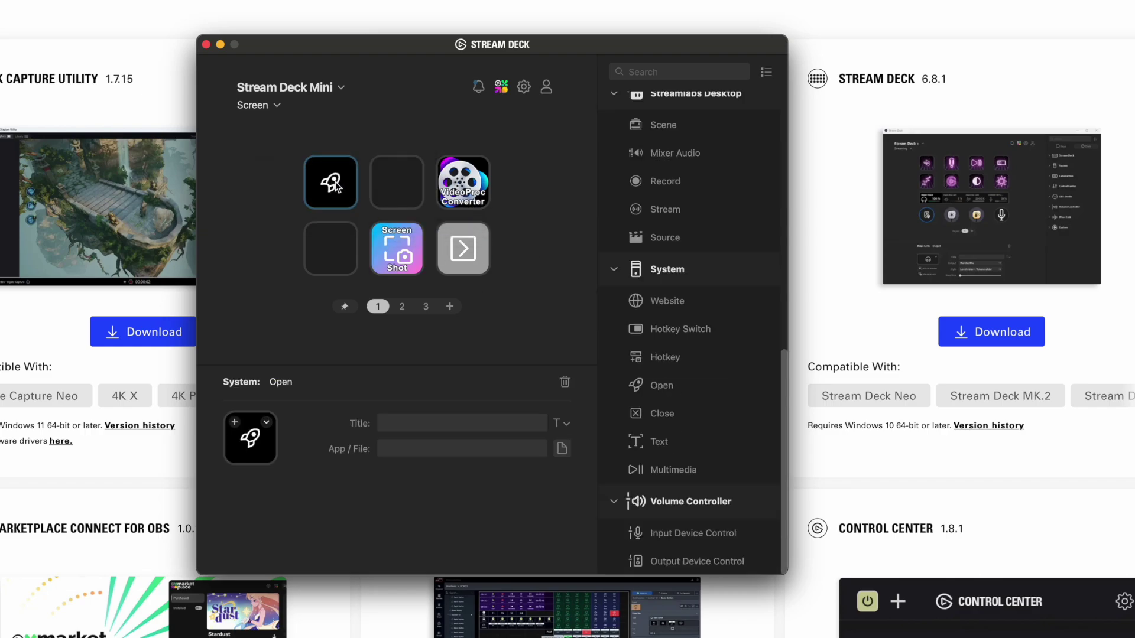
left_click(404, 421)
type("Final Cut Pro")
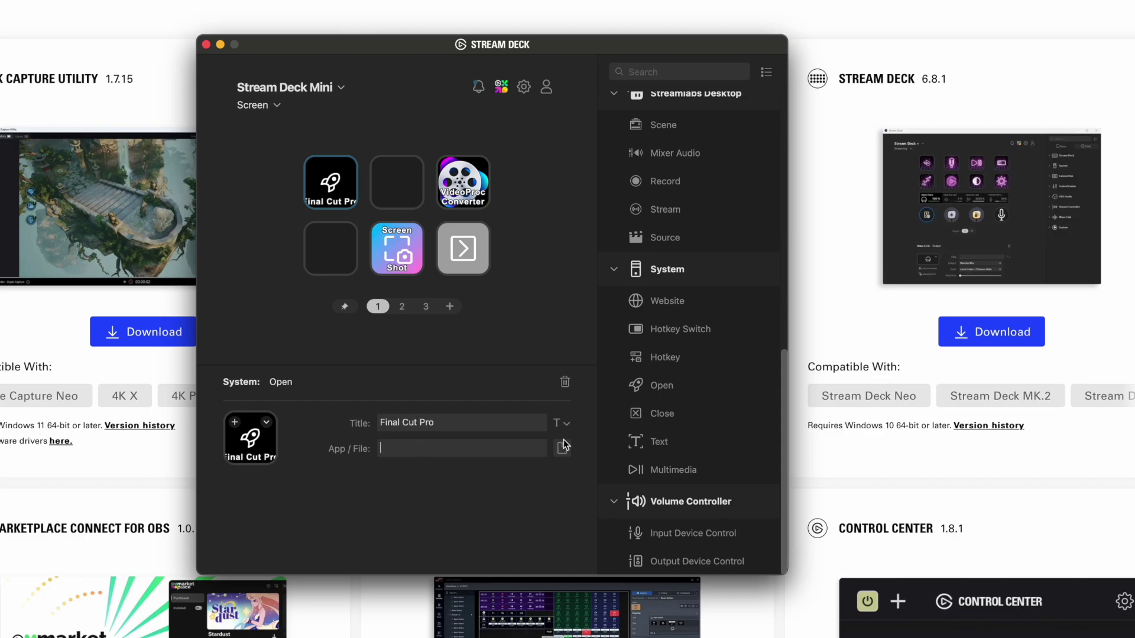
left_click(562, 449)
scroll(375, 299, "down", 2)
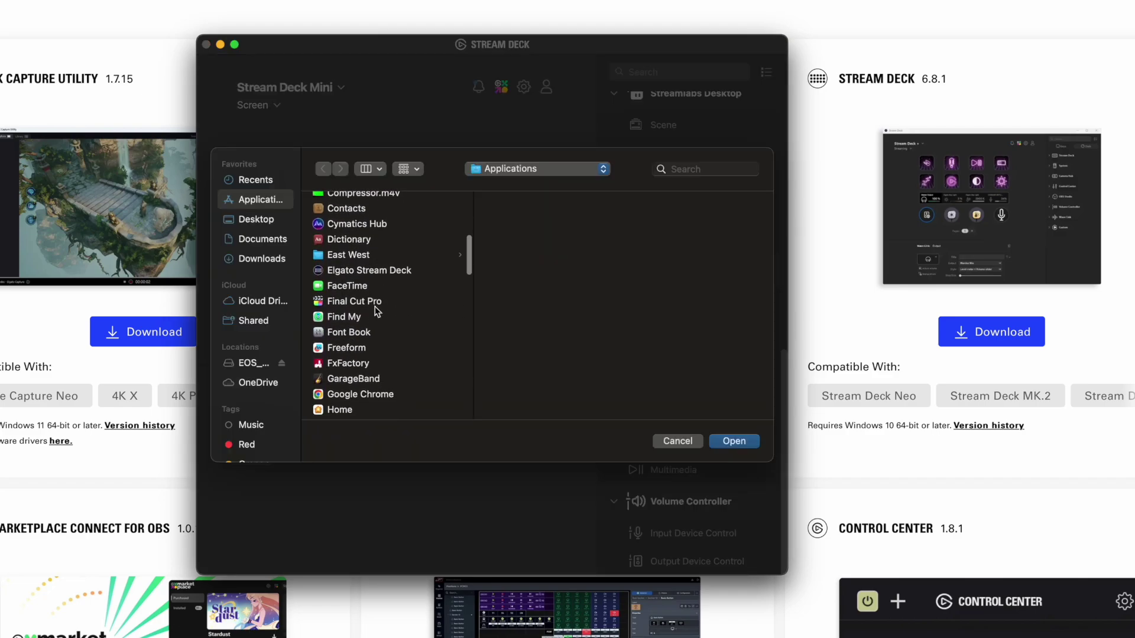
left_click(374, 298)
left_click(744, 441)
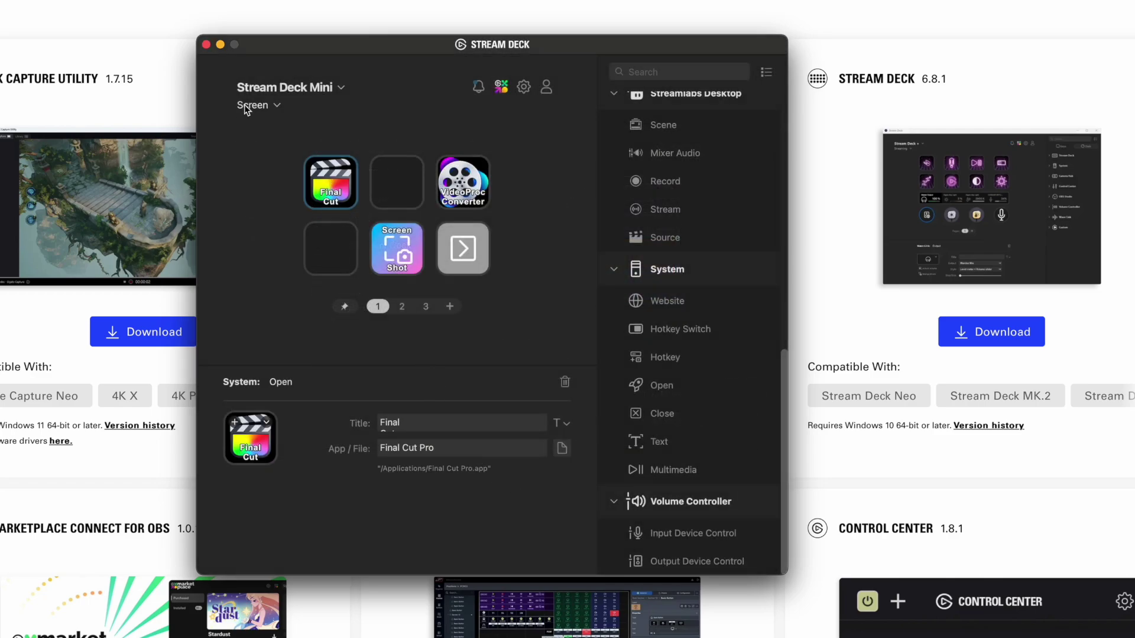
Delete the old Final Cut Pro profile in Edit Profiles.
left_click(275, 105)
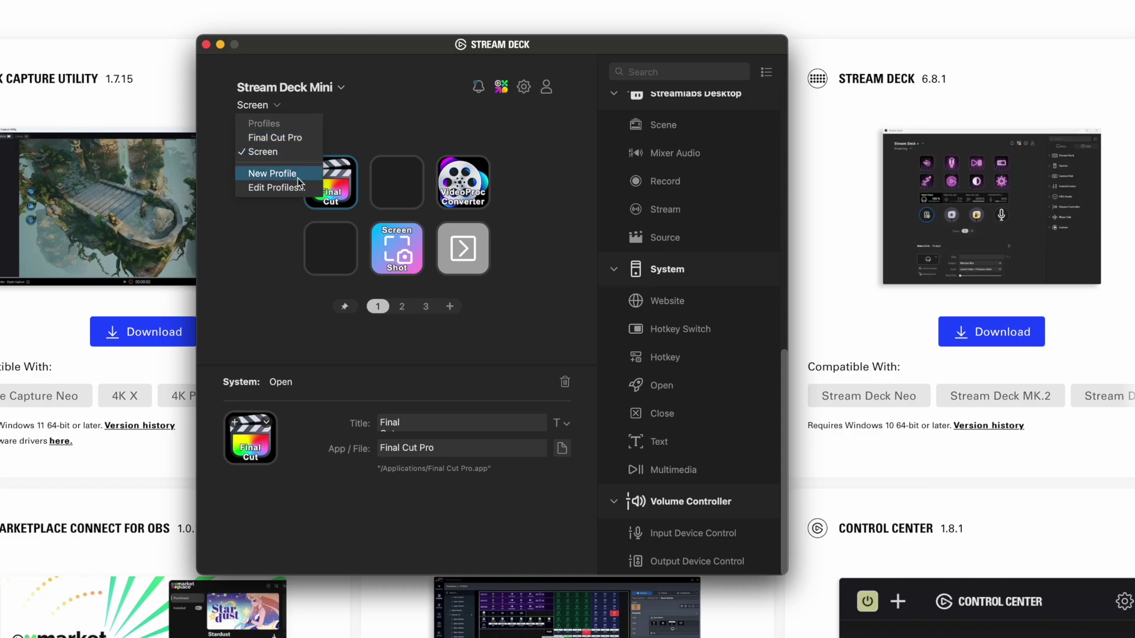
left_click(291, 188)
right_click(385, 256)
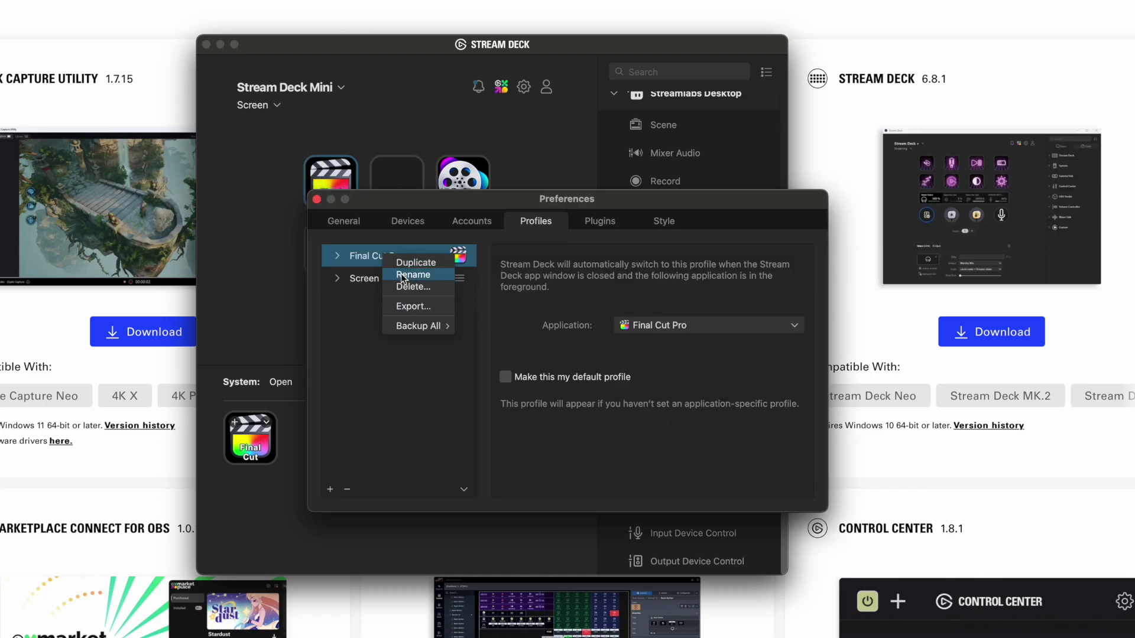
left_click(409, 283)
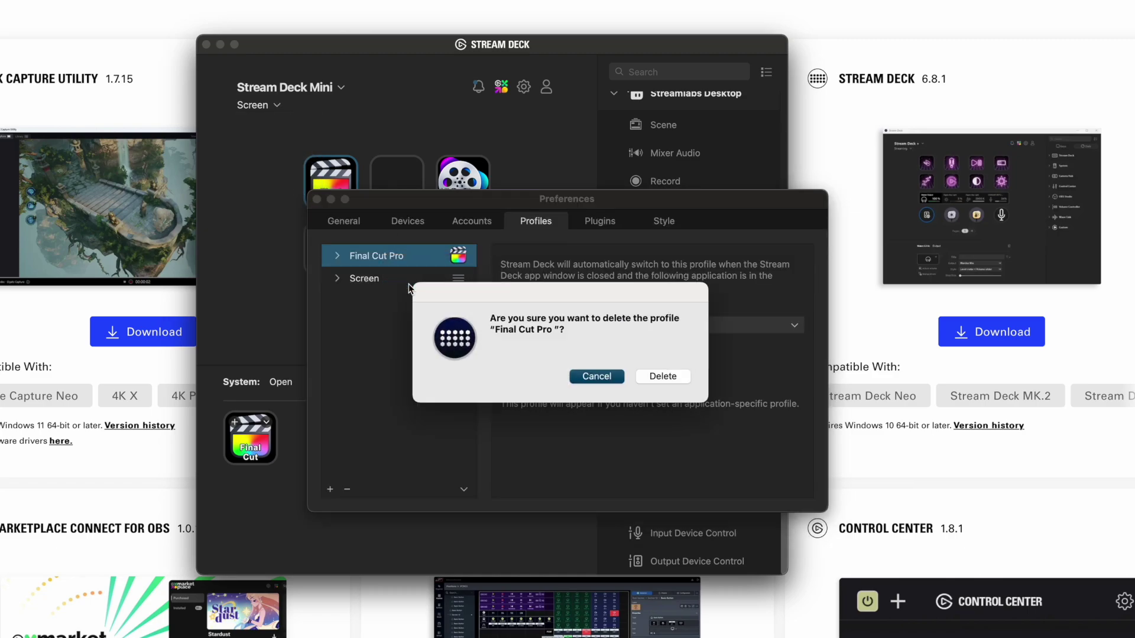
left_click(679, 377)
left_click(317, 200)
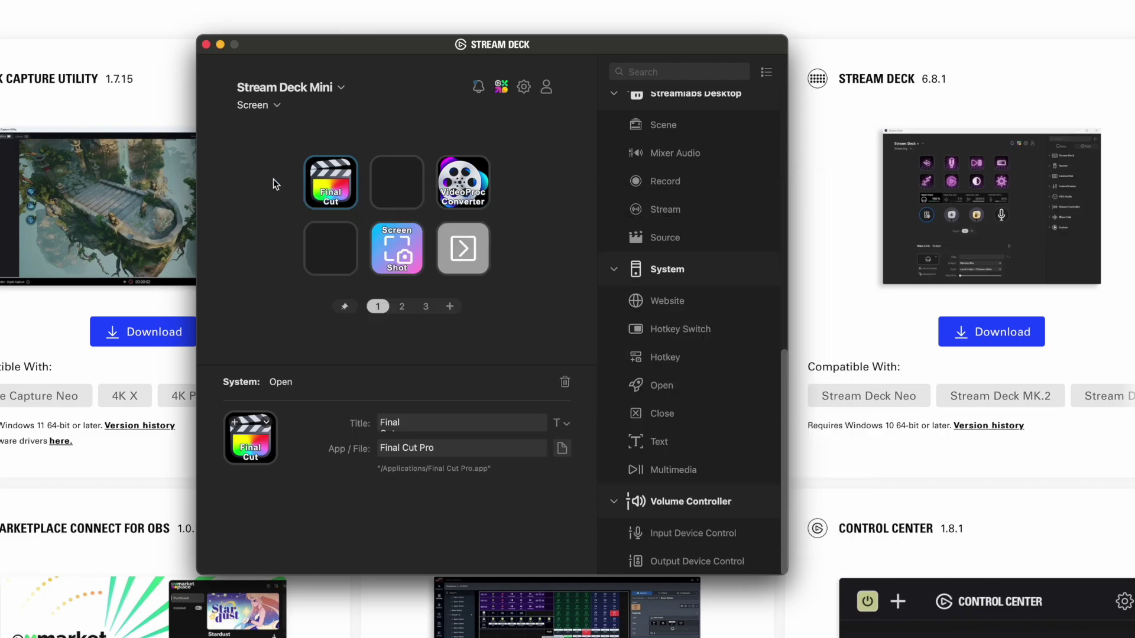
Create a new profile and rename Profile 1 to 'Final Cut Pro'.
left_click(275, 106)
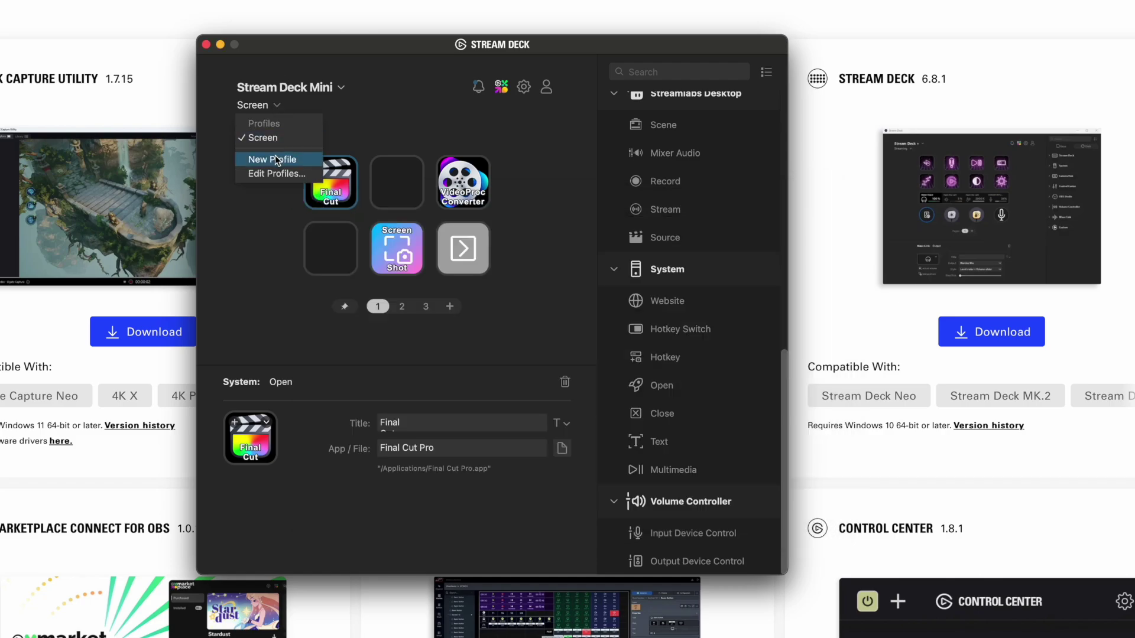
left_click(275, 158)
left_click(259, 107)
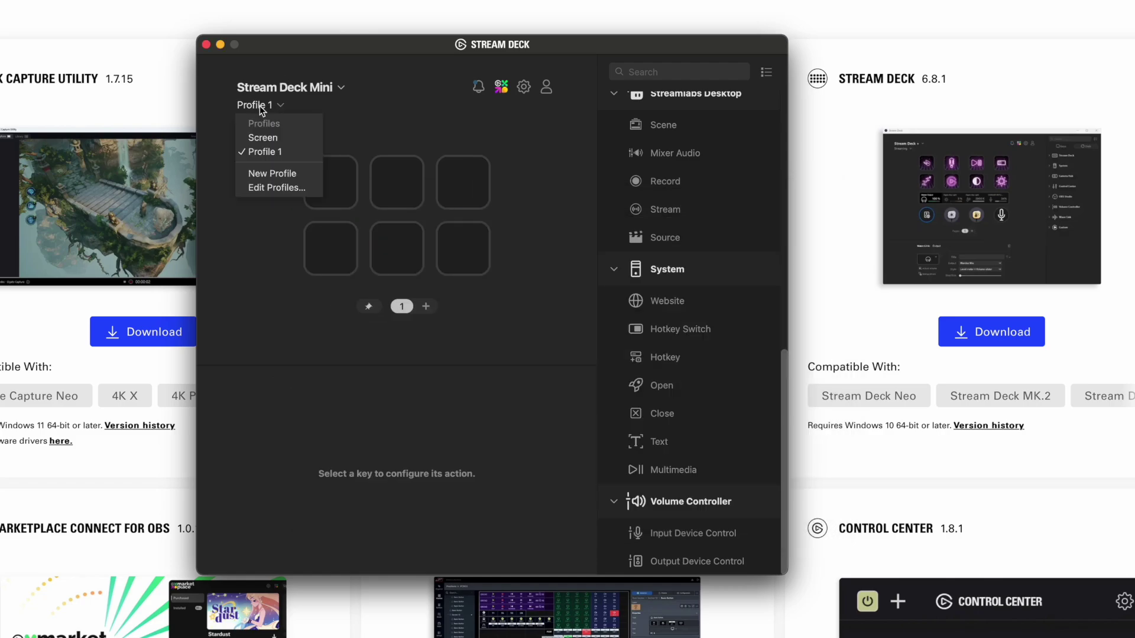
left_click(281, 186)
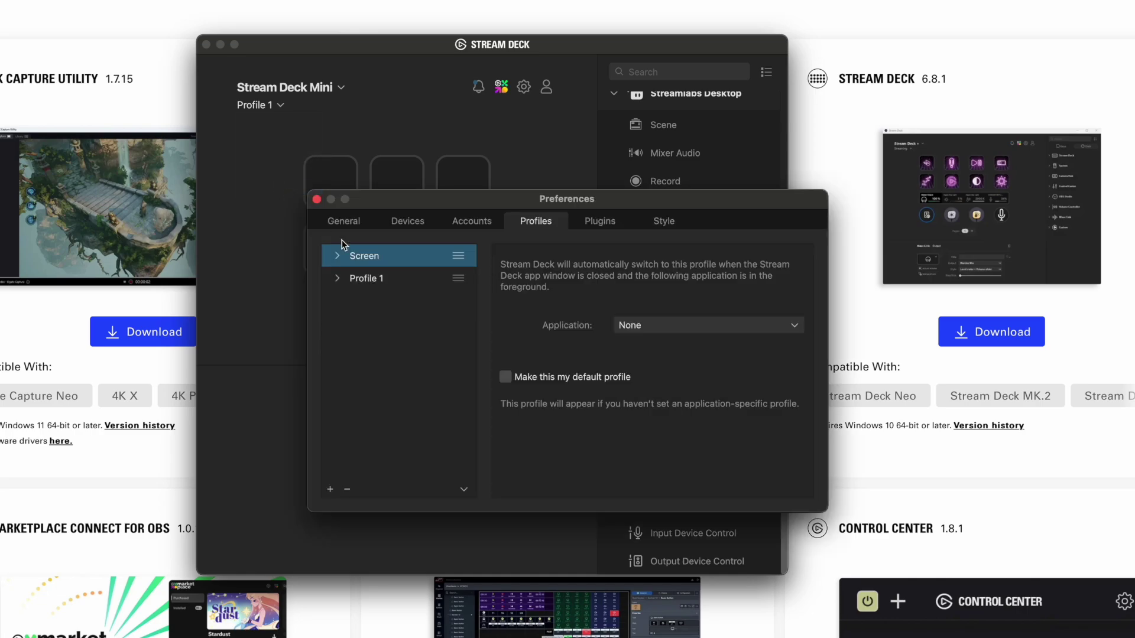
left_click(368, 278)
left_click(367, 278)
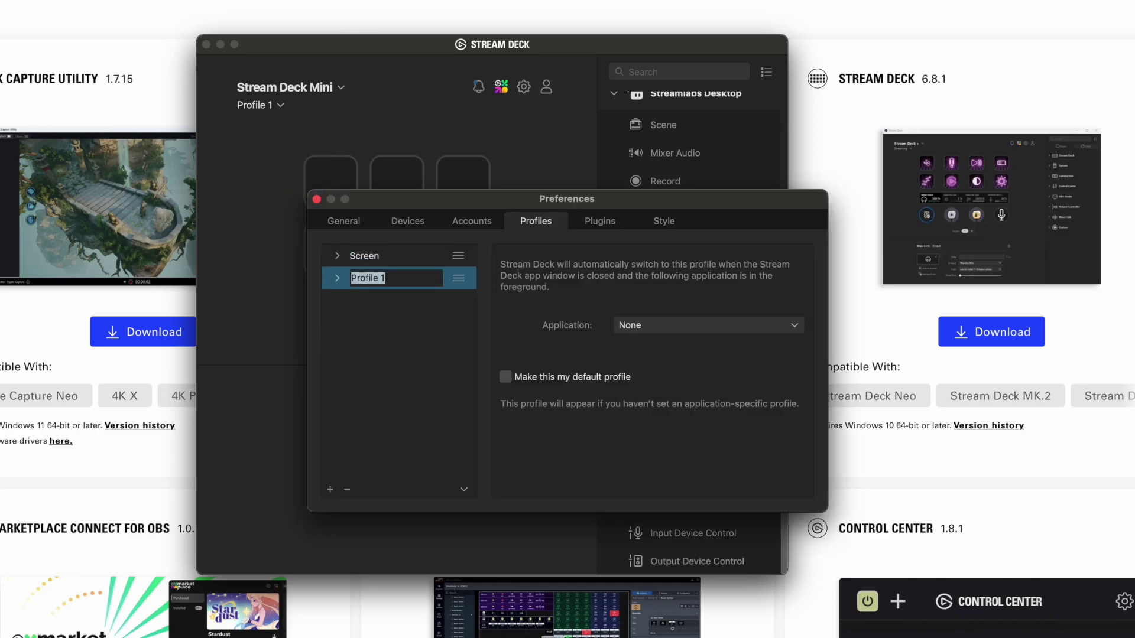
type("F")
key("Return")
left_click(316, 199)
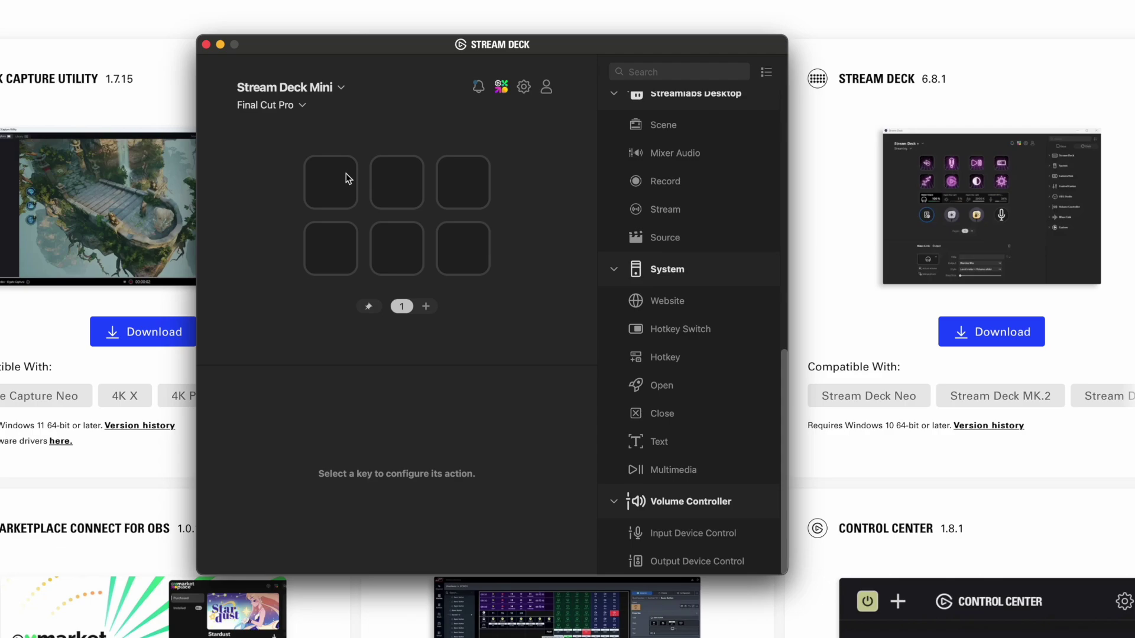
Make key 1 a Hotkey action sending ⌘C, titled 'Copy'.
left_click(346, 173)
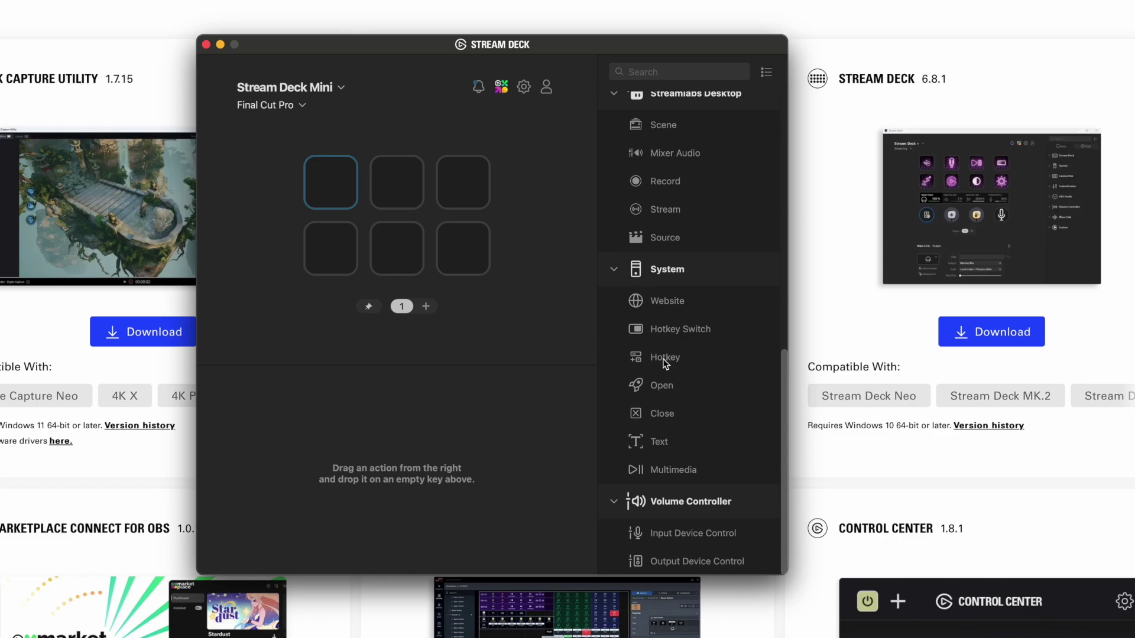
left_click_drag(662, 360, 333, 189)
left_click(417, 449)
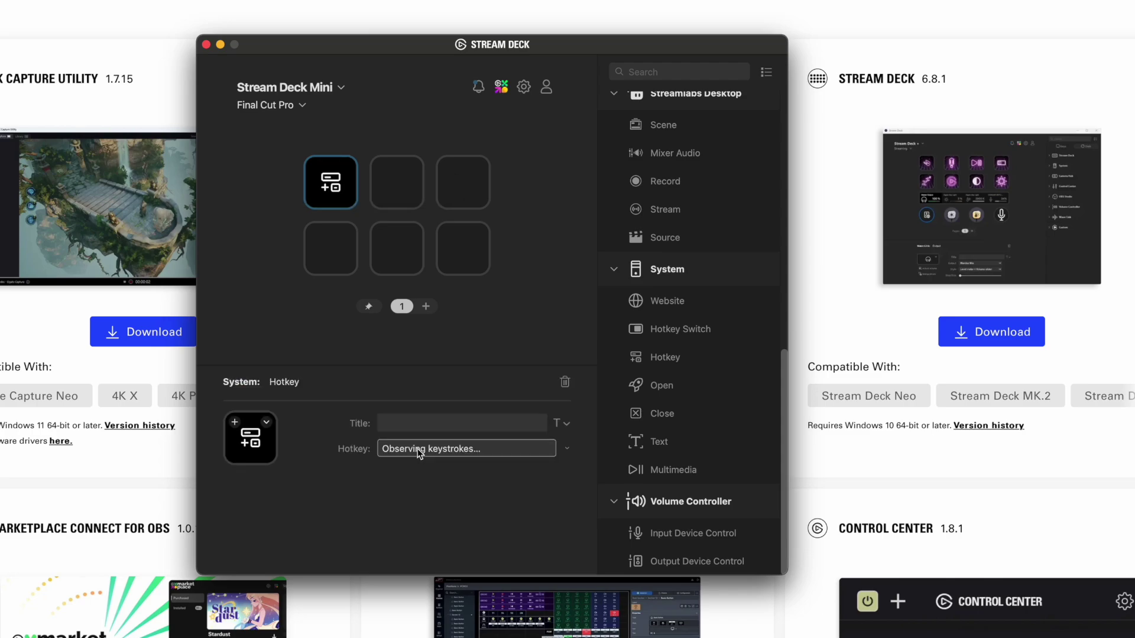
key("super+c")
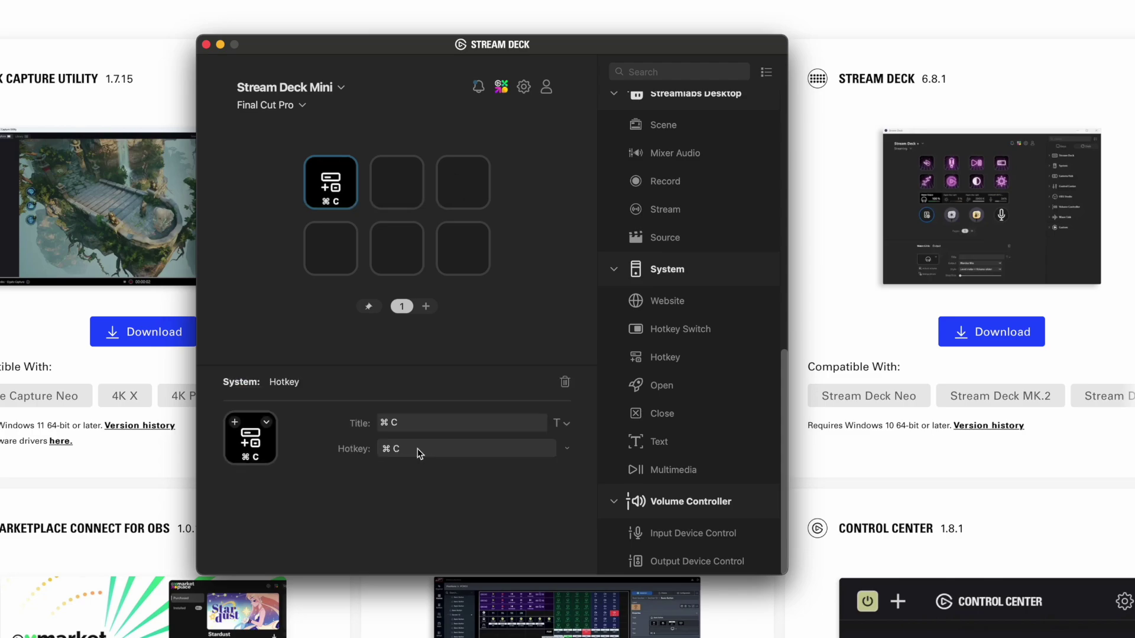
triple_click(411, 425)
type("Copy")
Make key 2 a Hotkey action sending ⌘V, titled 'Paste'.
left_click(383, 165)
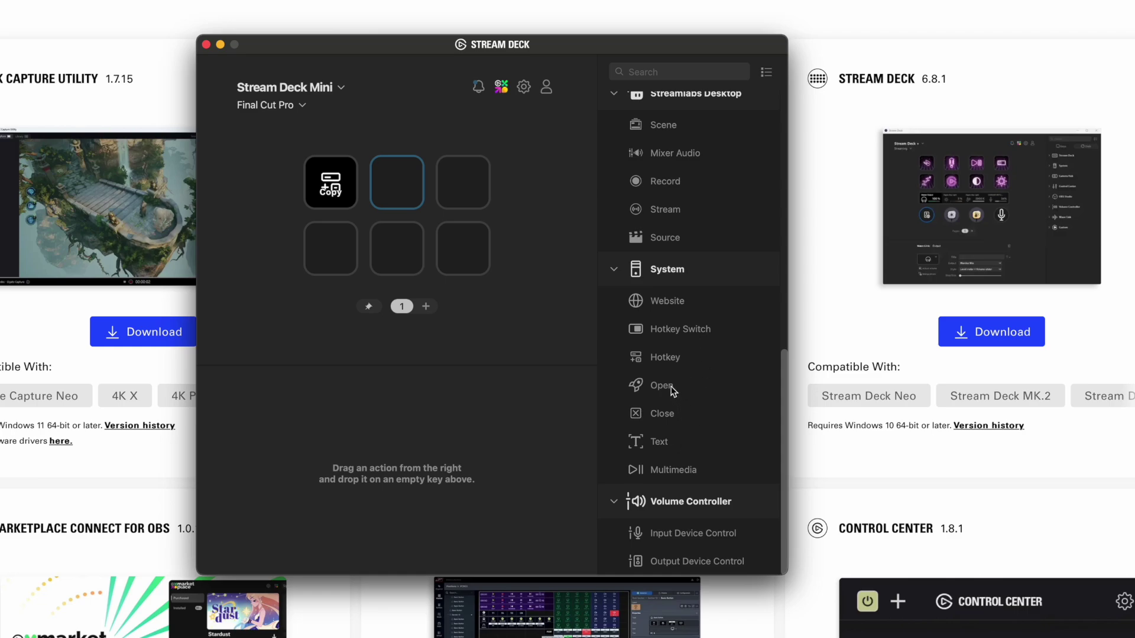
left_click_drag(662, 365, 408, 192)
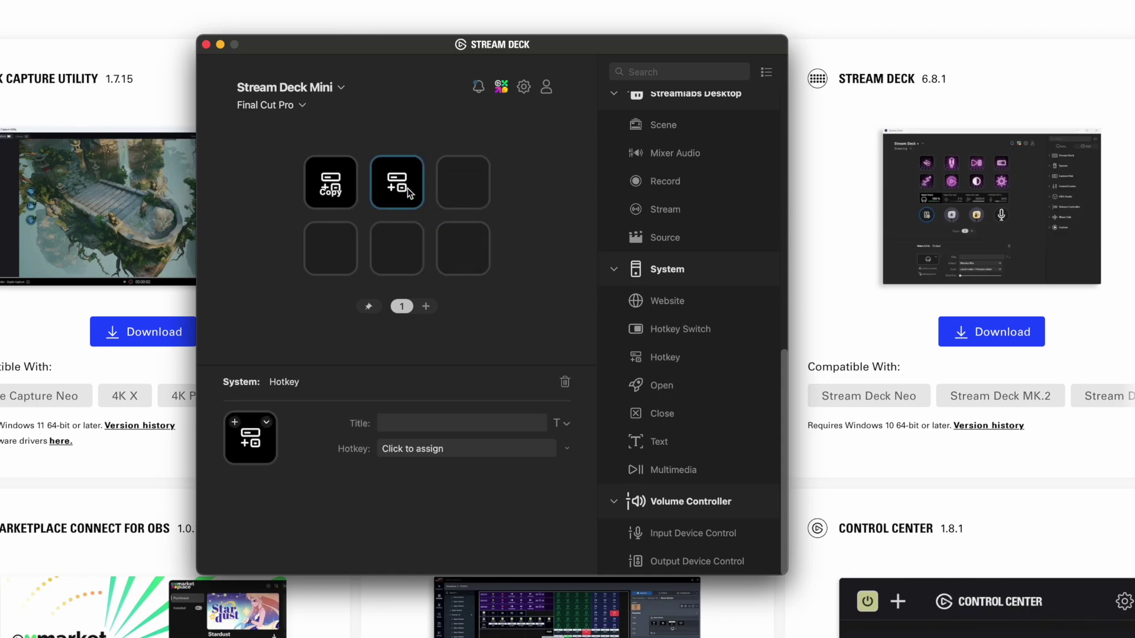
left_click(419, 450)
key("super+v")
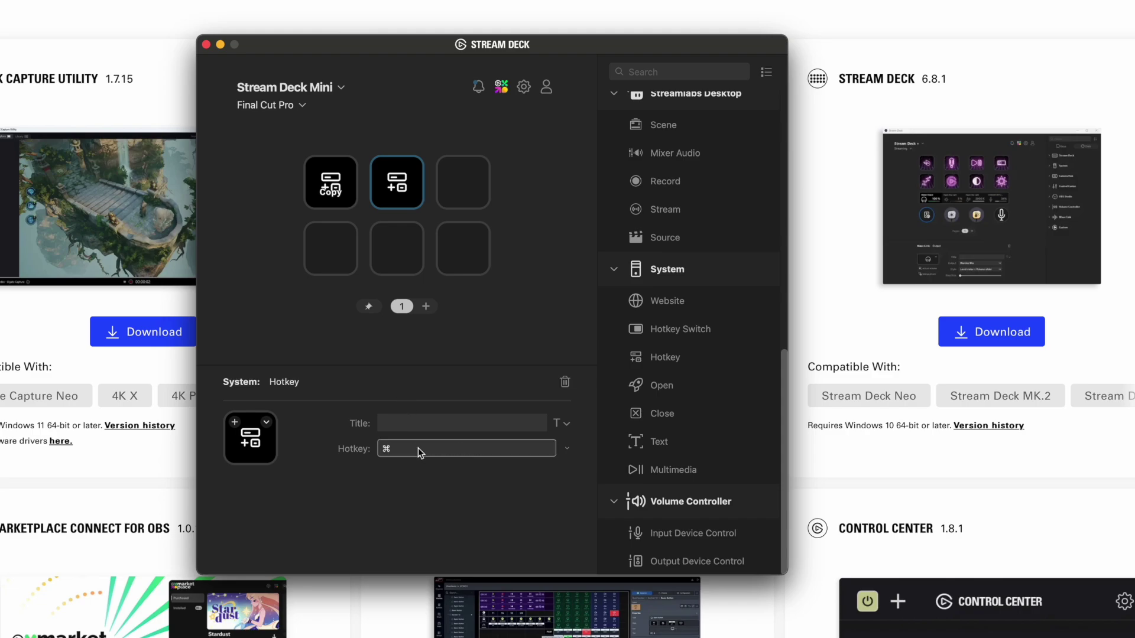
triple_click(412, 424)
type("Paste")
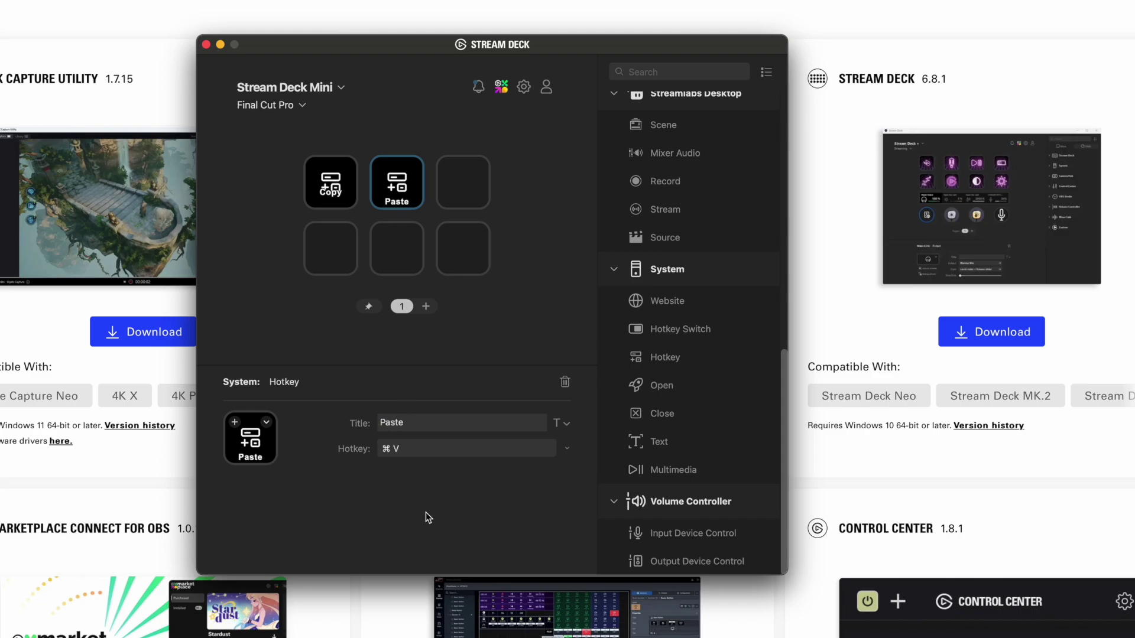
left_click(487, 335)
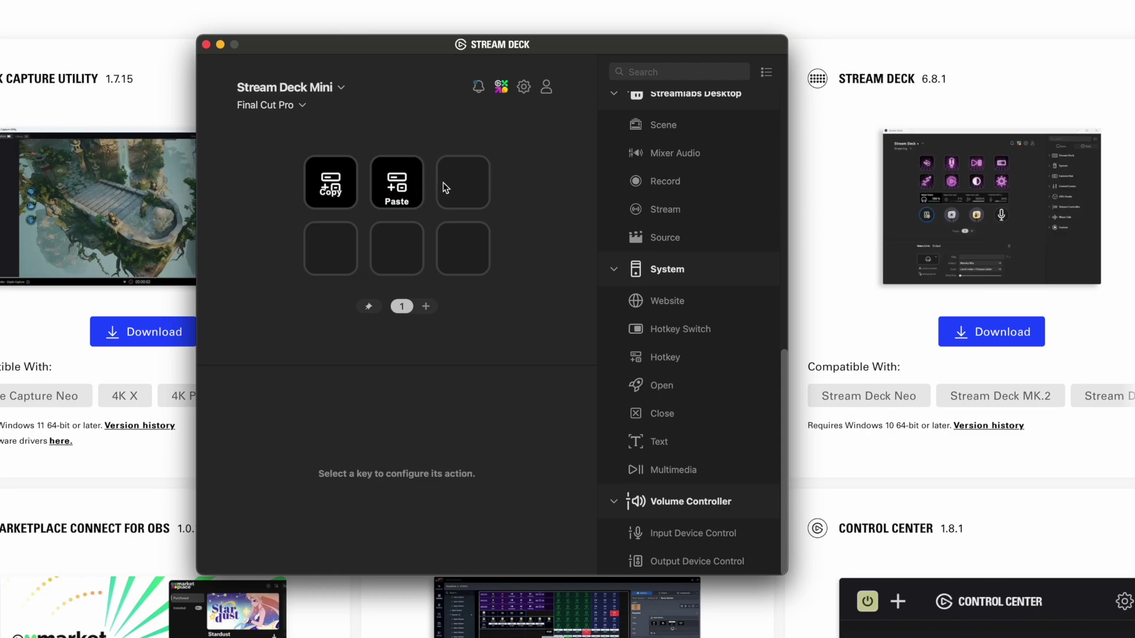
left_click(461, 189)
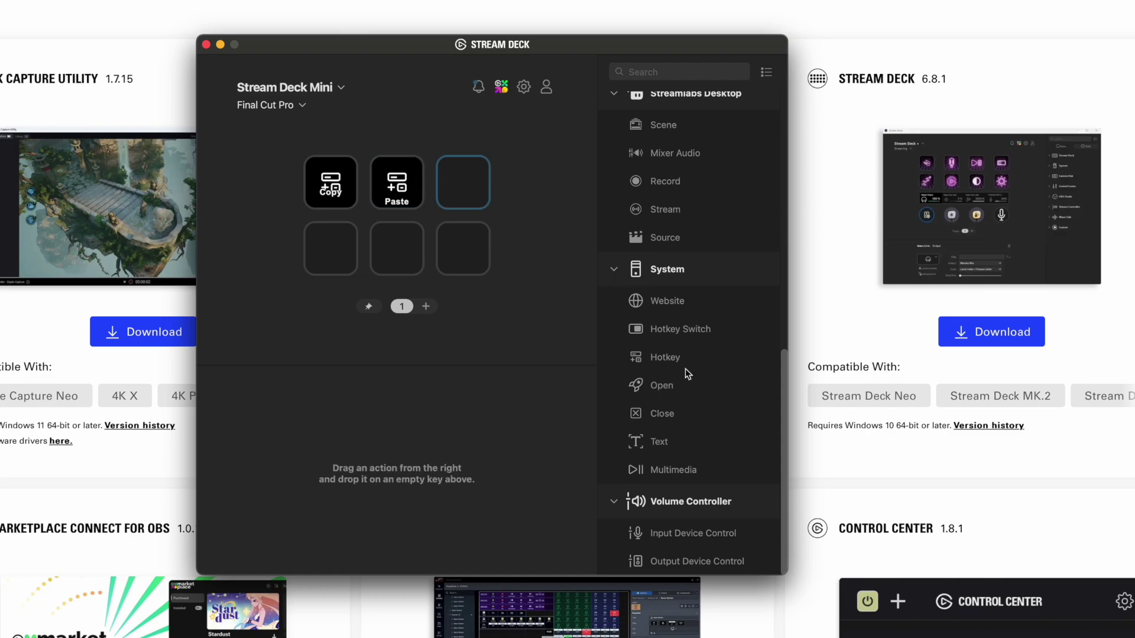
Make key 3 an Open action titled 'VidProC' that launches VideoProc Converter.
left_click_drag(669, 394, 465, 183)
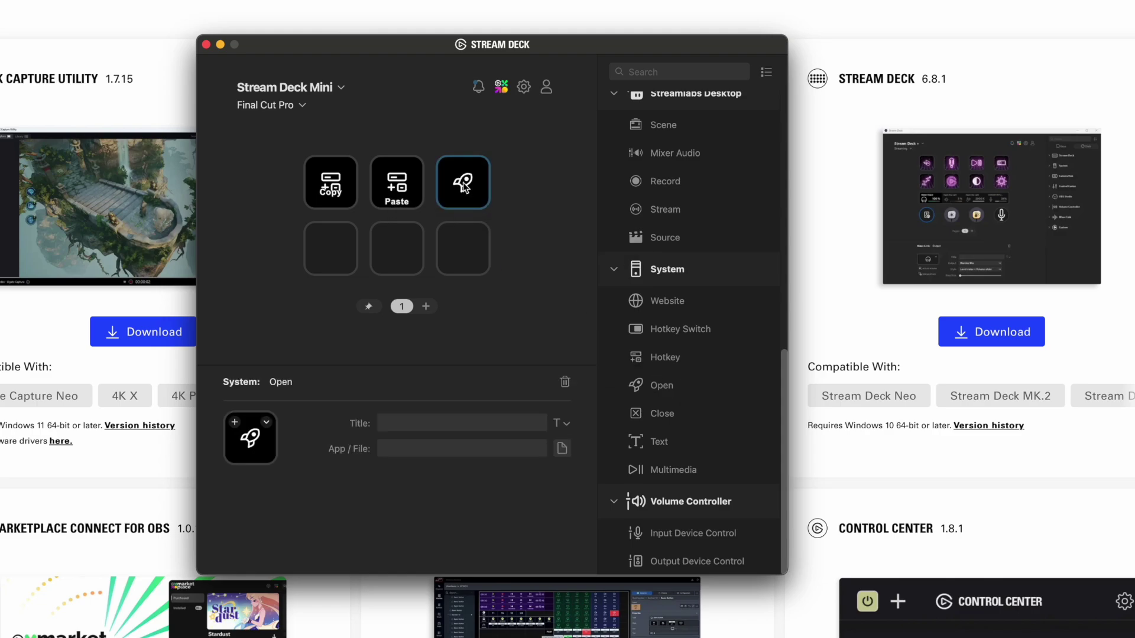
left_click(403, 427)
type("VidProC")
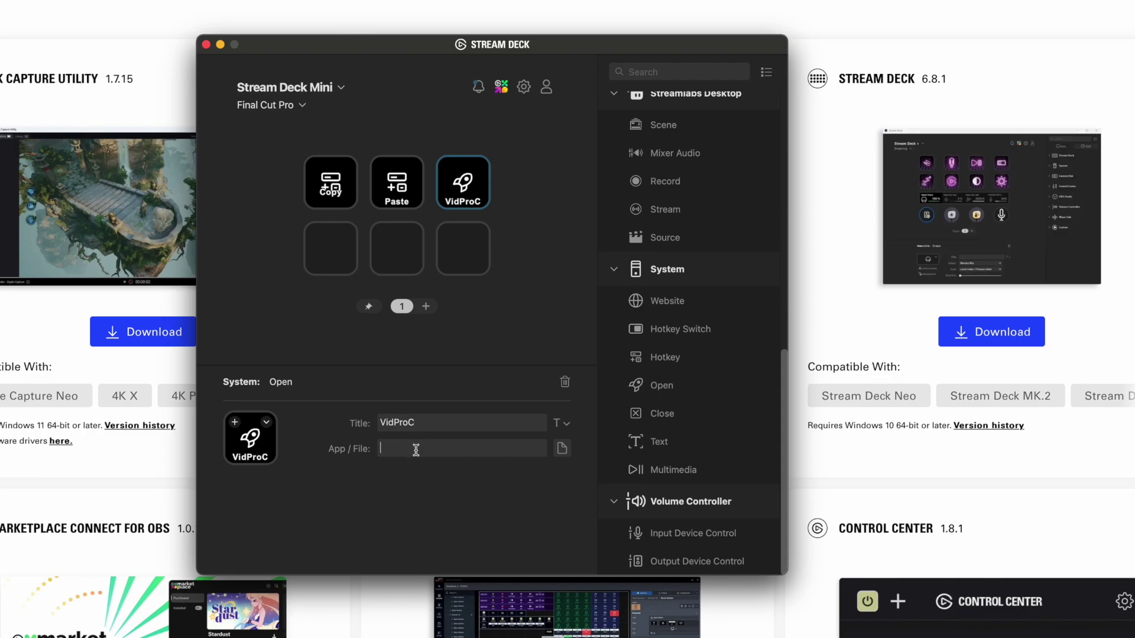
left_click(562, 450)
scroll(351, 334, "down", 15)
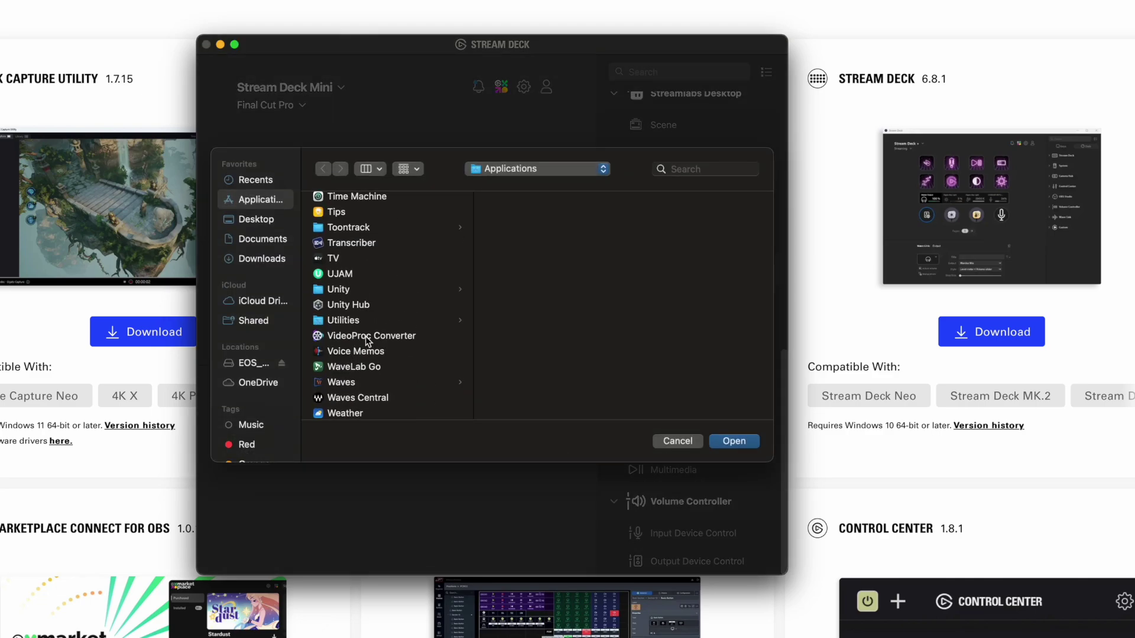
left_click(354, 335)
left_click(734, 441)
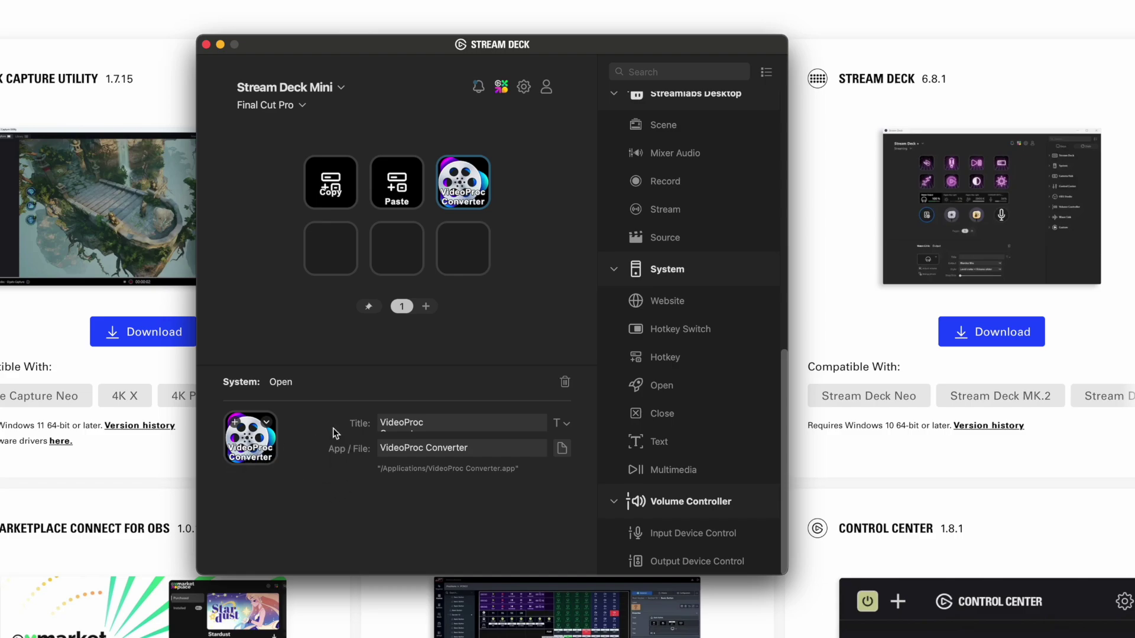
Choose Sign in from the Stream Deck account menu to open the Elgato login page.
left_click(331, 184)
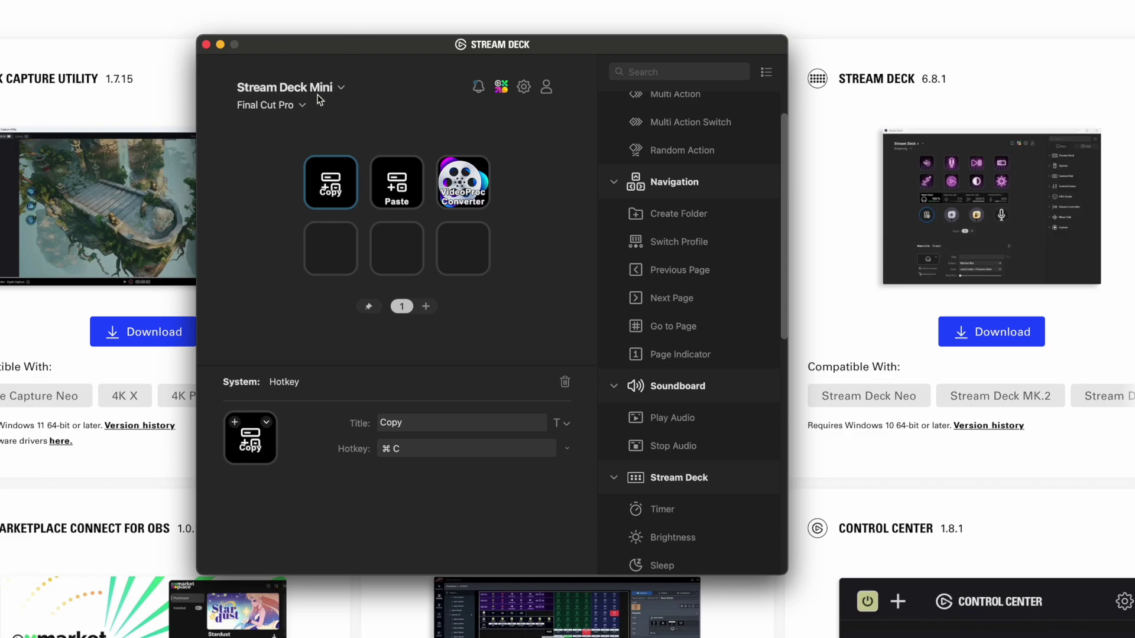
left_click(545, 88)
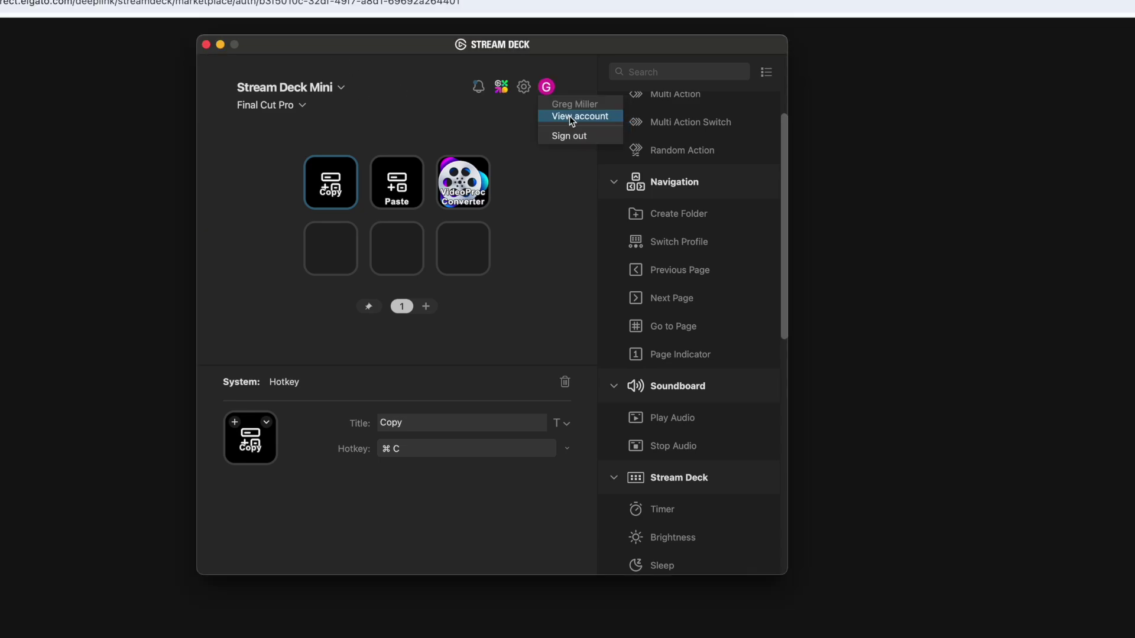
left_click(570, 116)
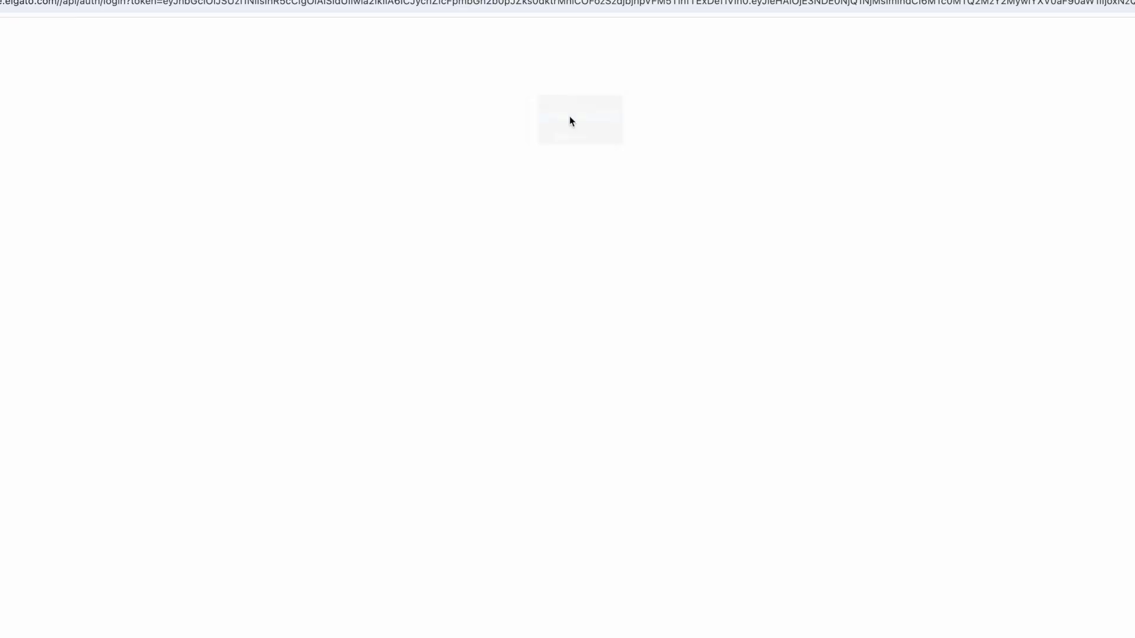
Filter owned Marketplace products to Icons and open Final Cut Pro Icon Sampler in Stream Deck.
left_click(79, 207)
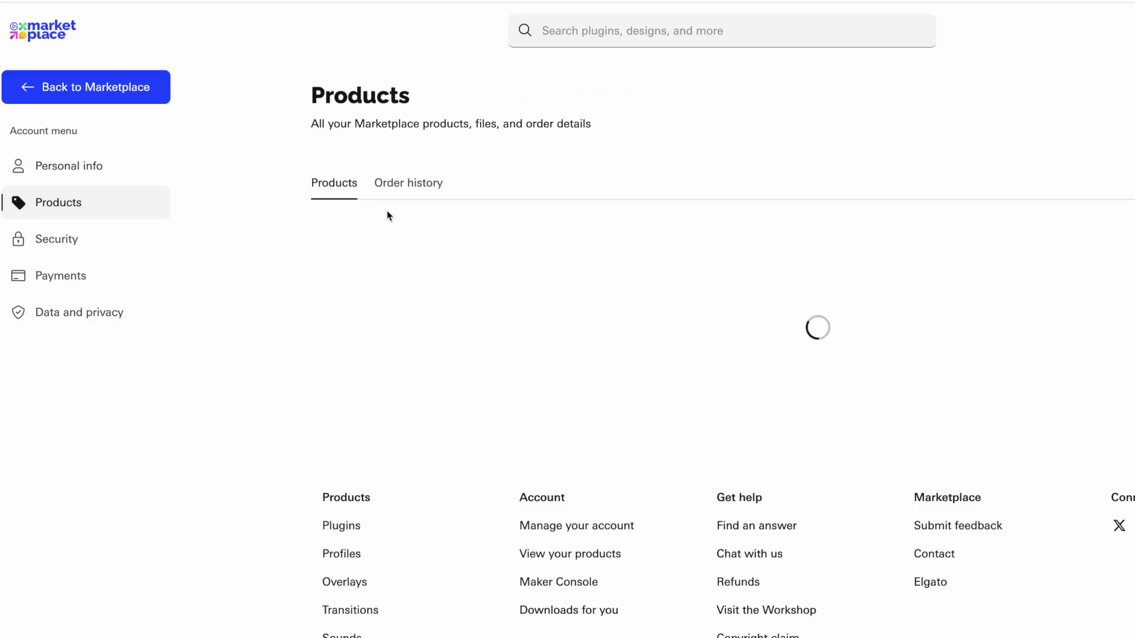
left_click(408, 183)
left_click(105, 168)
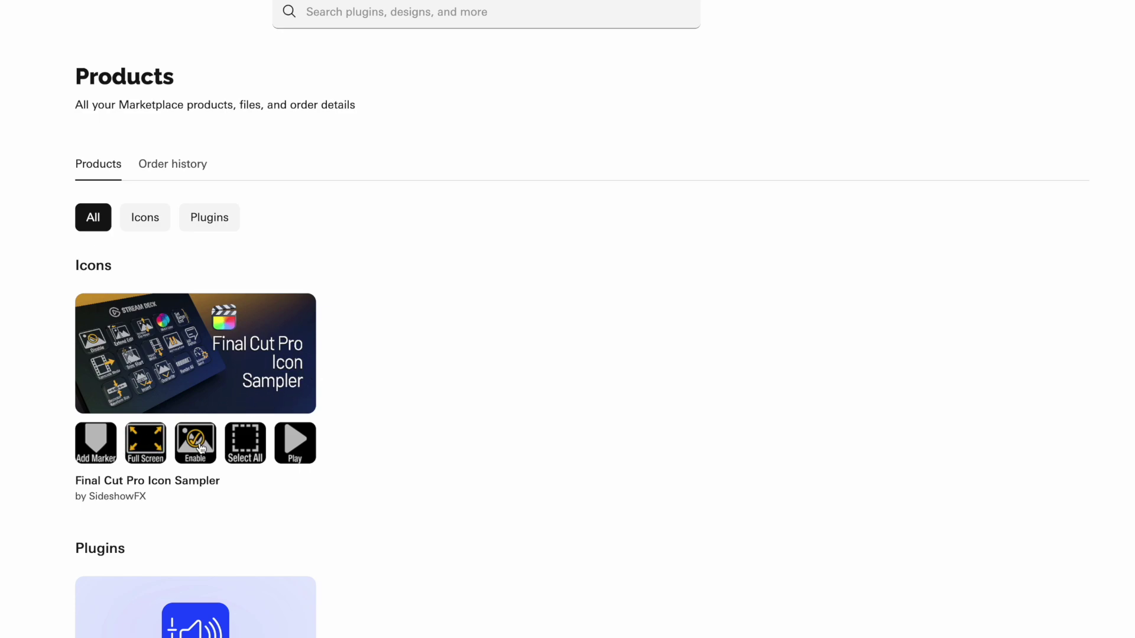
scroll(195, 451, "down", 1)
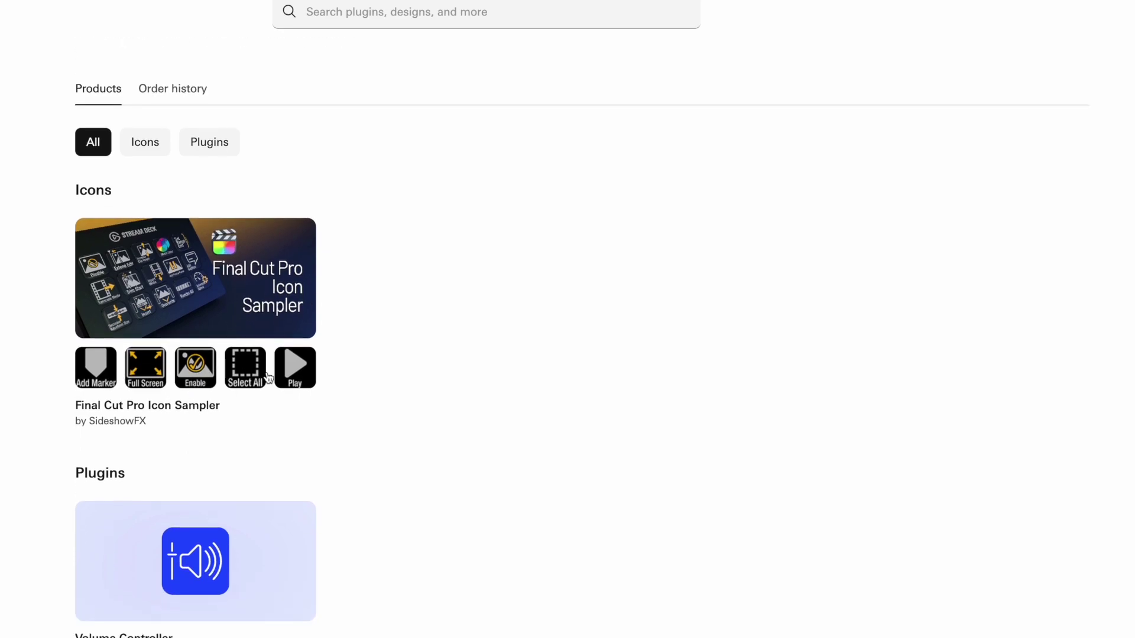
scroll(130, 207, "up", 1)
left_click(148, 217)
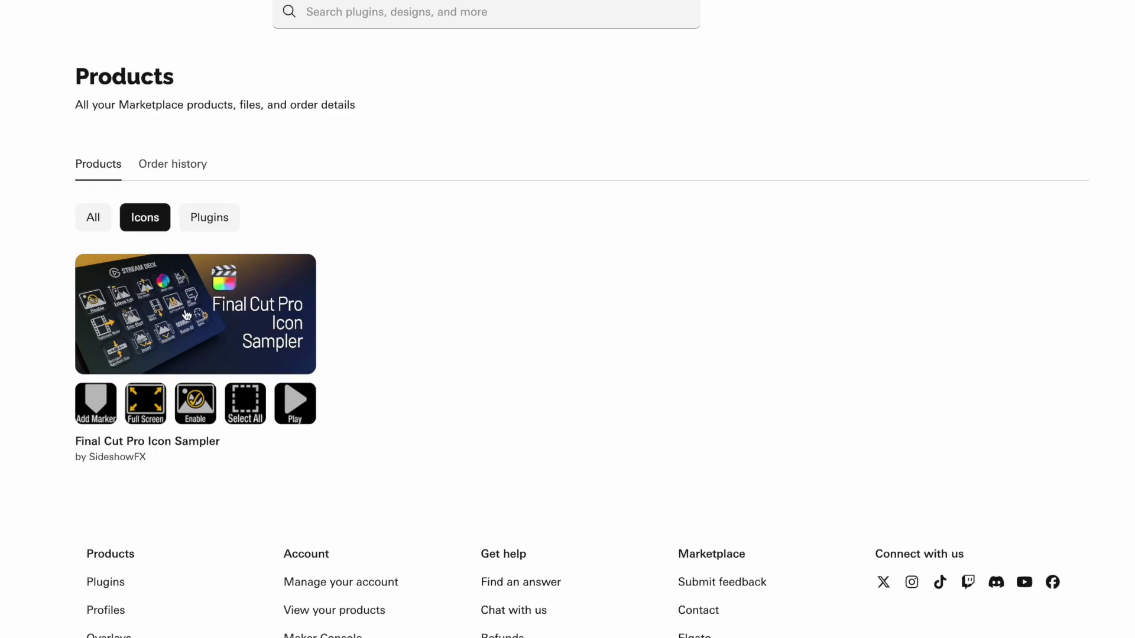
left_click(191, 336)
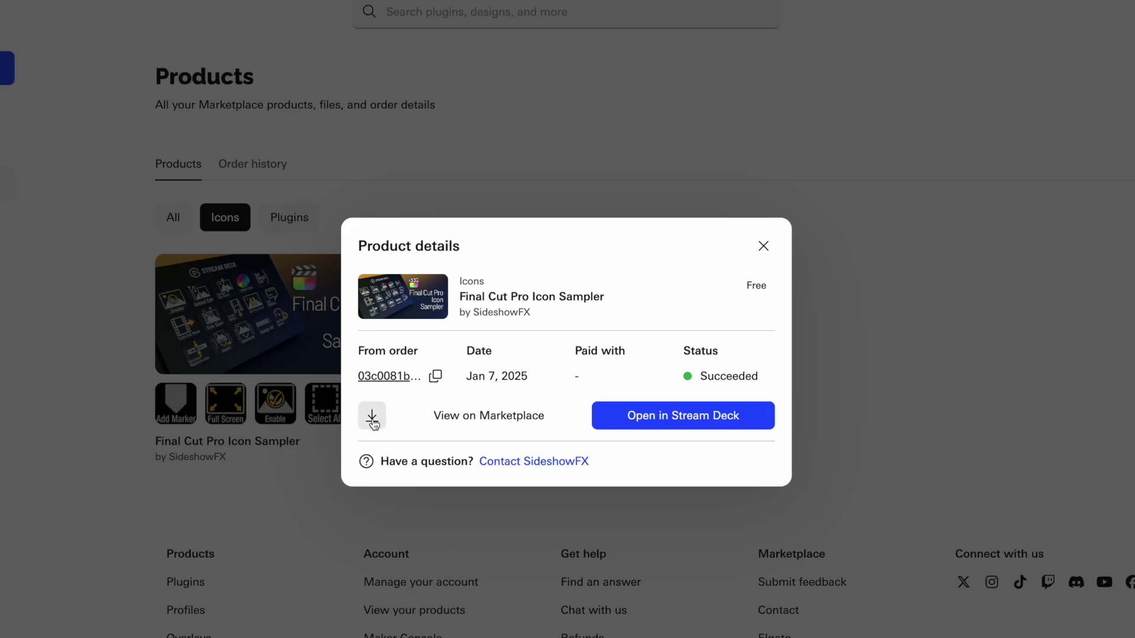
left_click(649, 416)
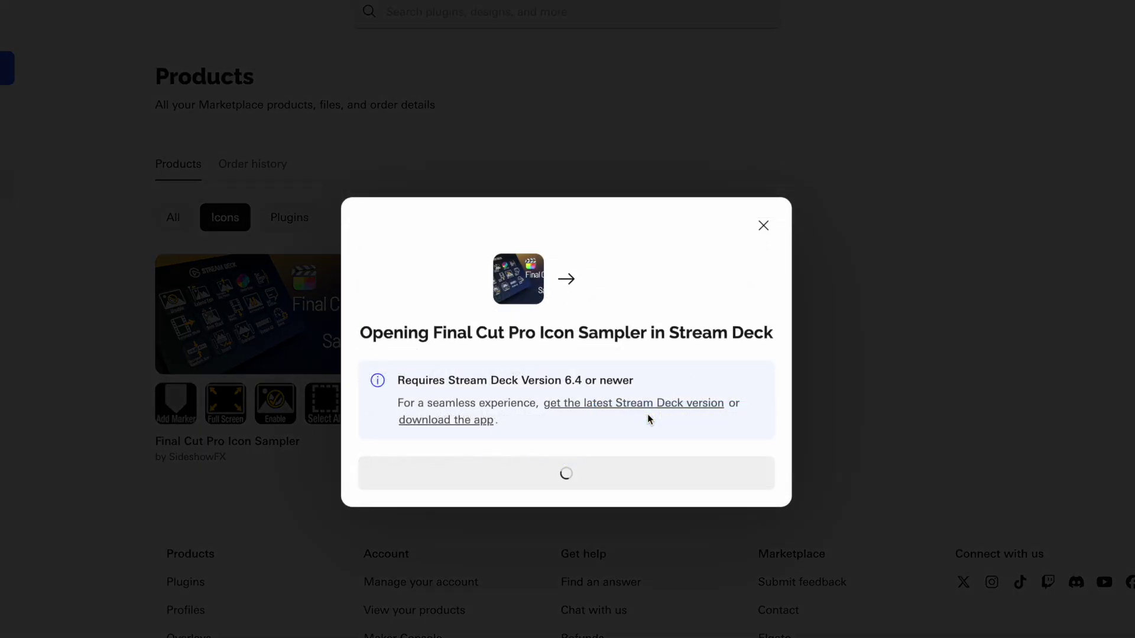
left_click(726, 112)
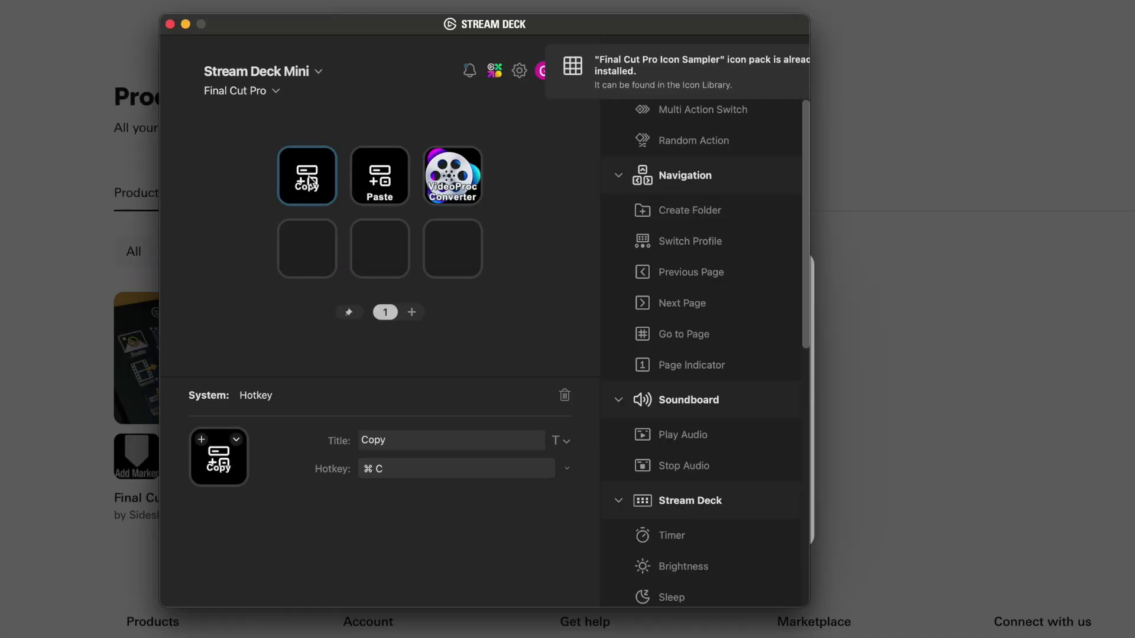
Give the Copy key the Copy icon from the Stream Deck Icon Library and clear its title.
left_click(237, 440)
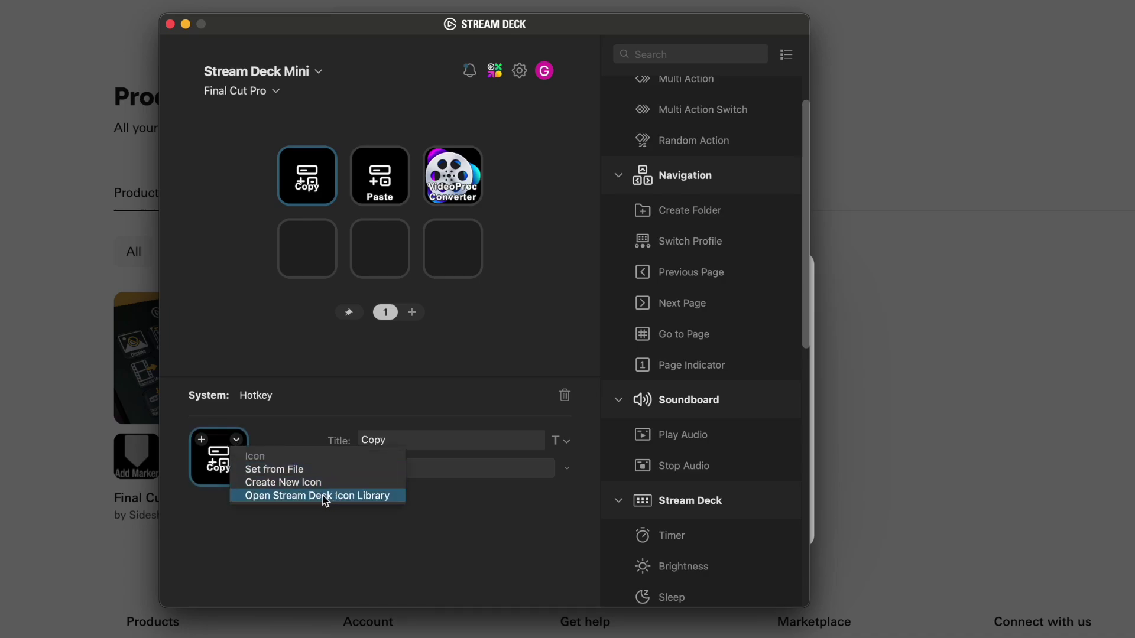
left_click(326, 497)
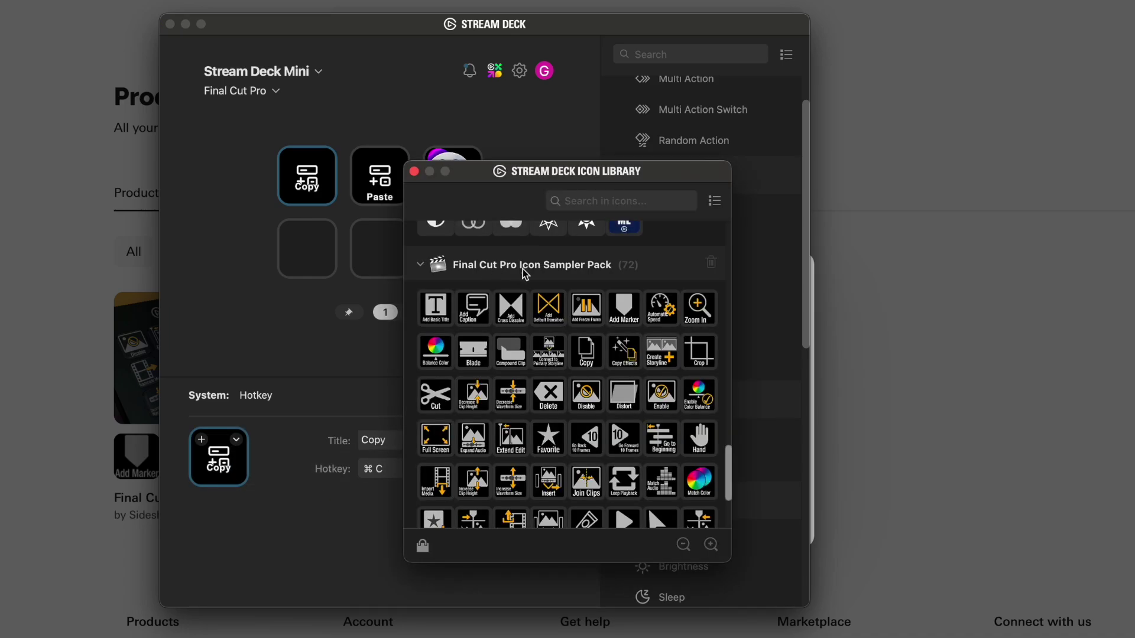
left_click(587, 353)
left_click(414, 170)
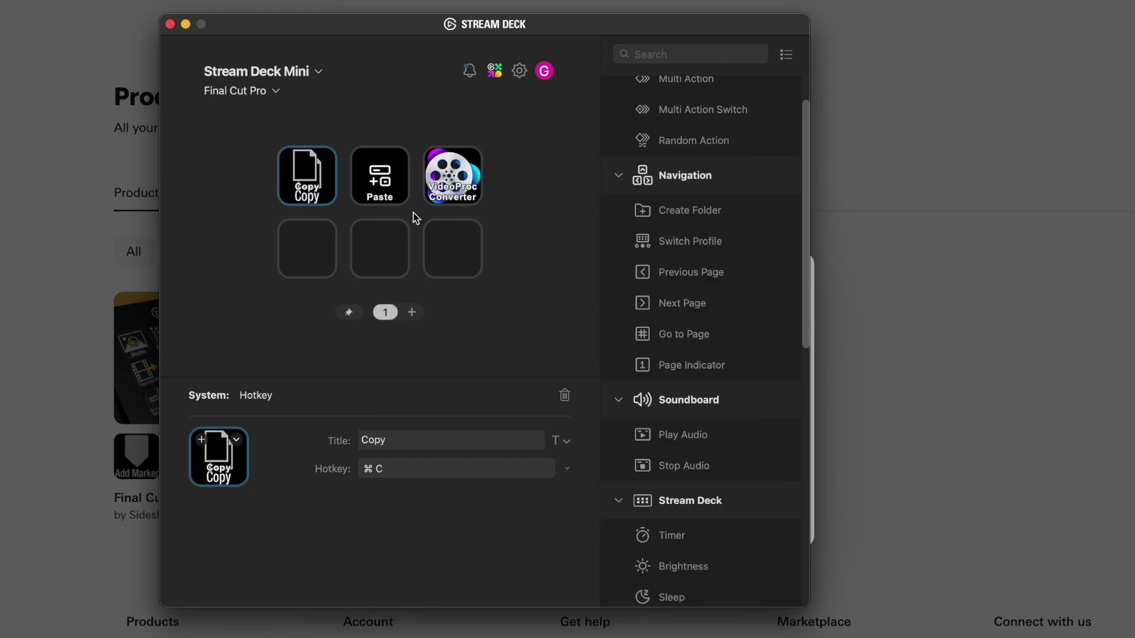
triple_click(395, 441)
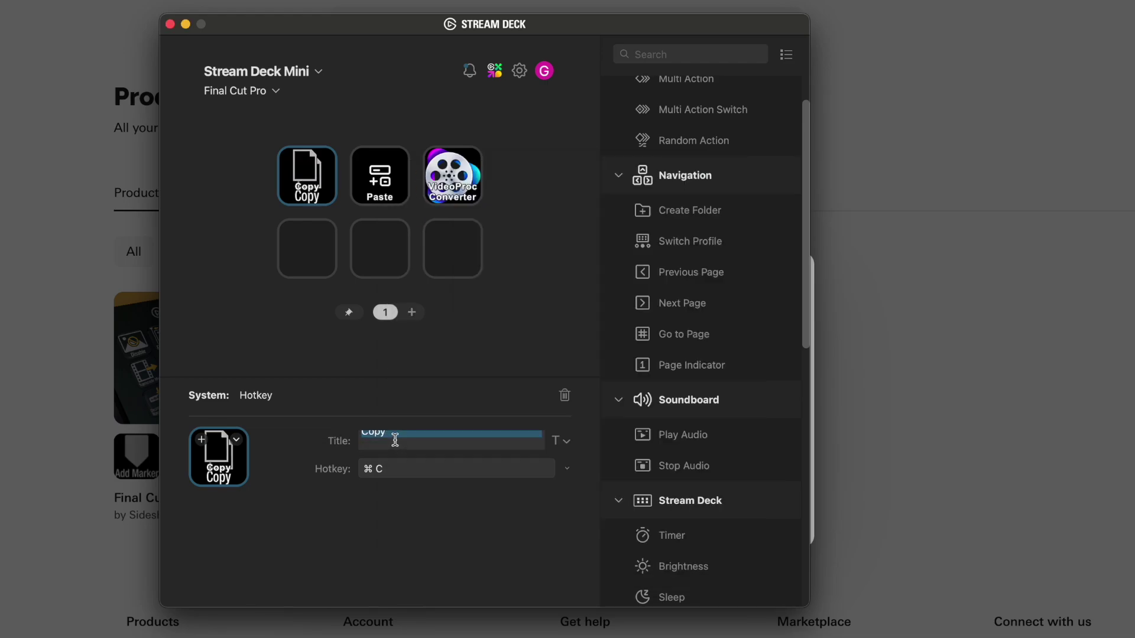
key("BackSpace")
Give the Paste key the paste-tube library icon, clear its title, and add a second page.
left_click(391, 162)
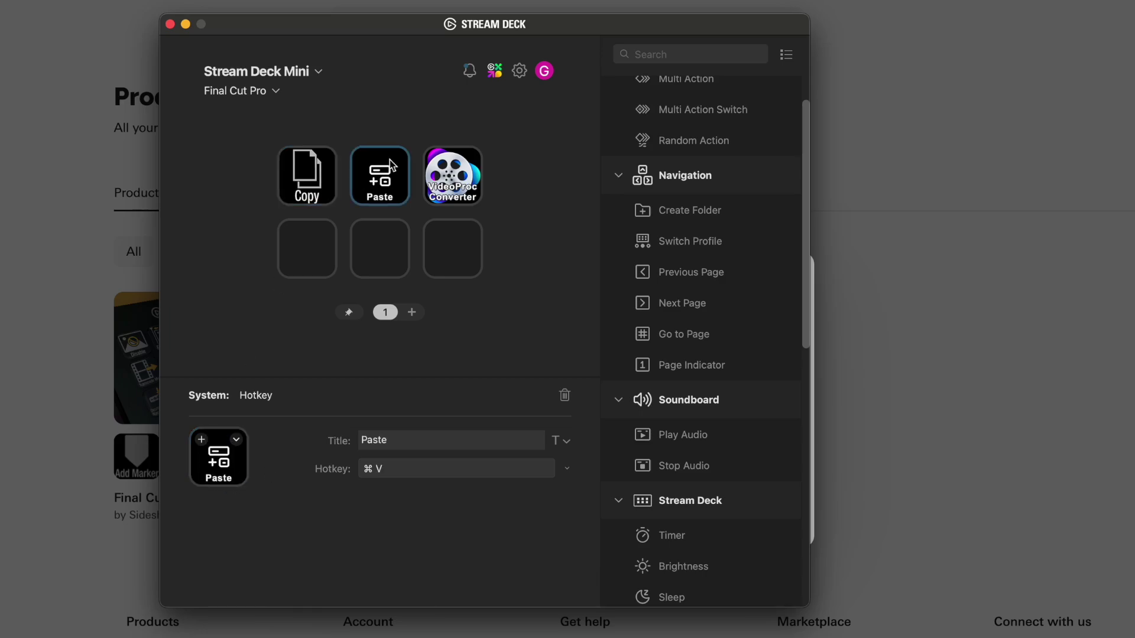
left_click(236, 439)
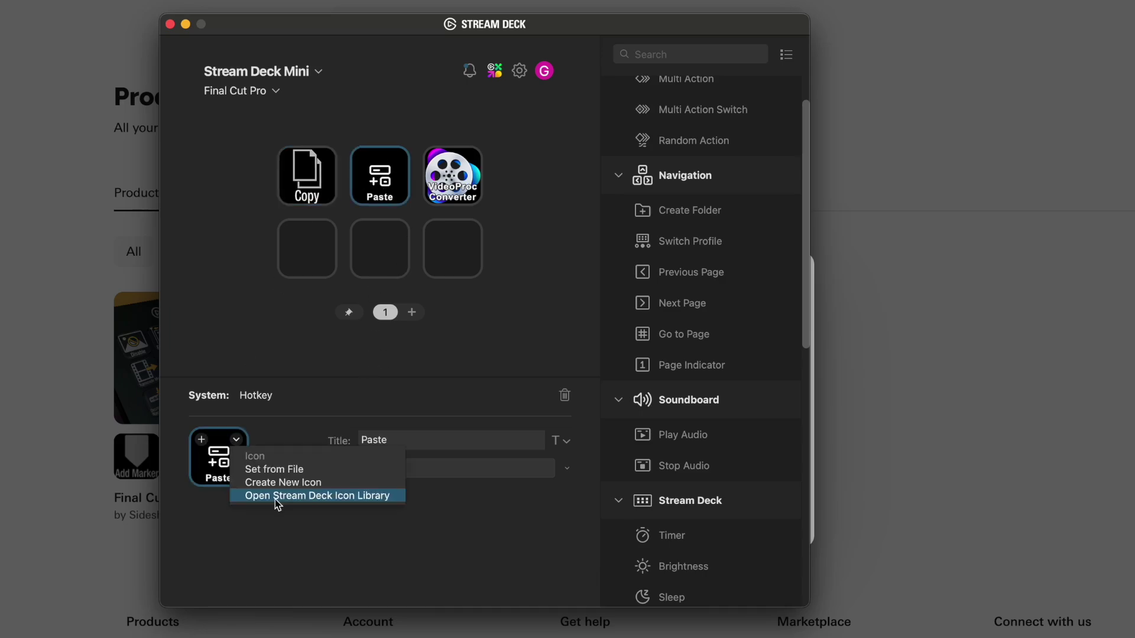
left_click(276, 498)
scroll(564, 355, "down", 15)
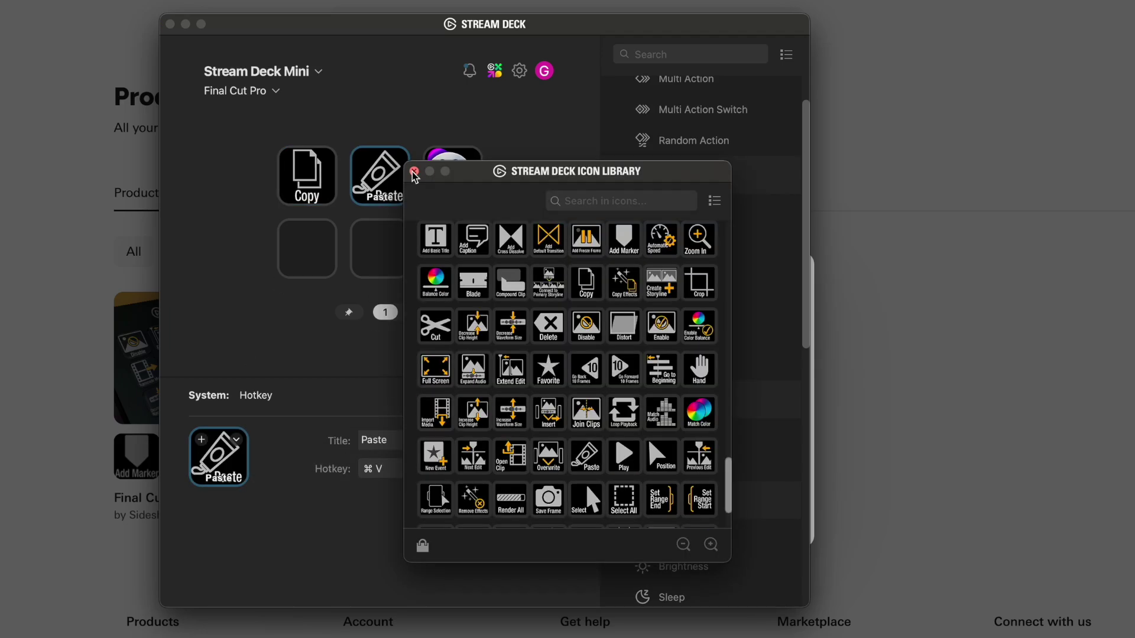
left_click(413, 171)
double_click(396, 442)
key("BackSpace")
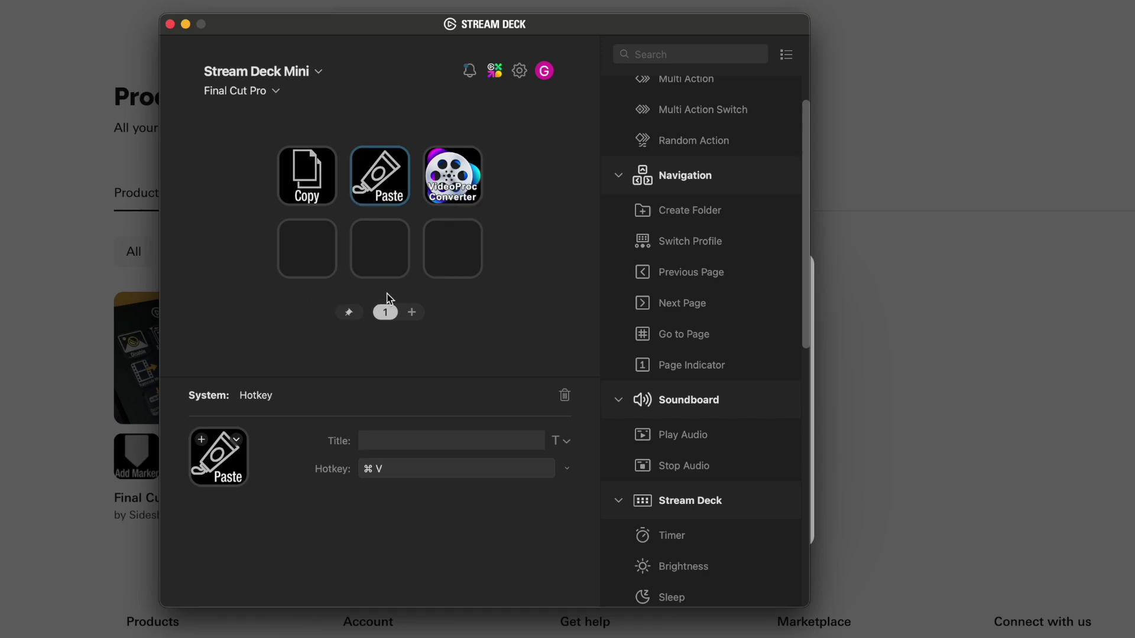
left_click(412, 312)
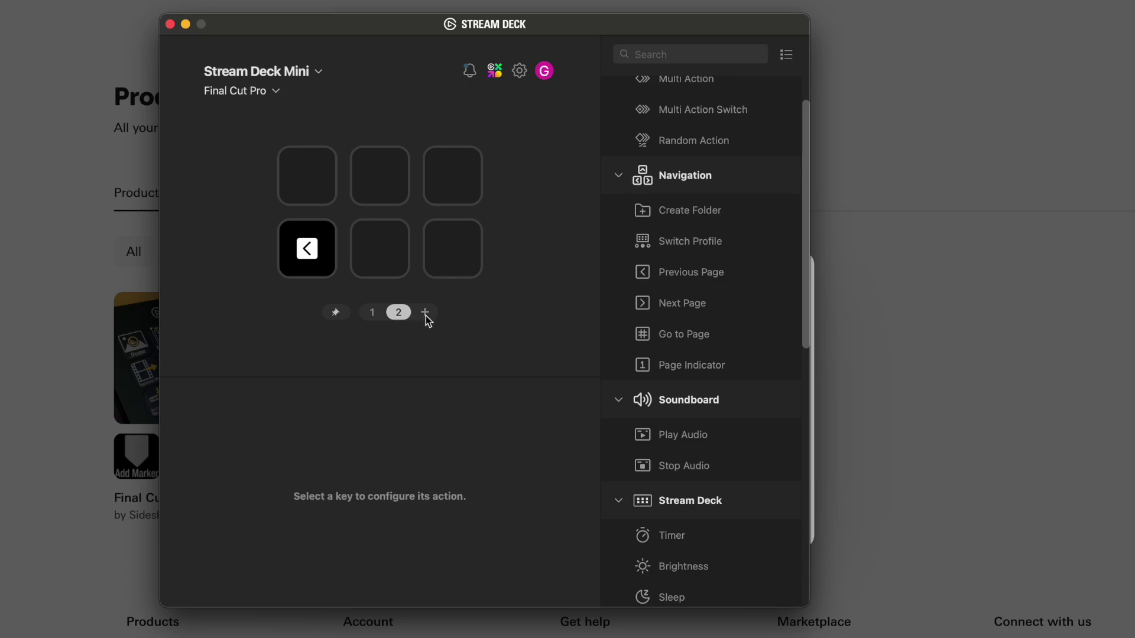
Add pages 3 and 4 to the profile, checking pages 1–3, then return to page 1.
left_click(425, 312)
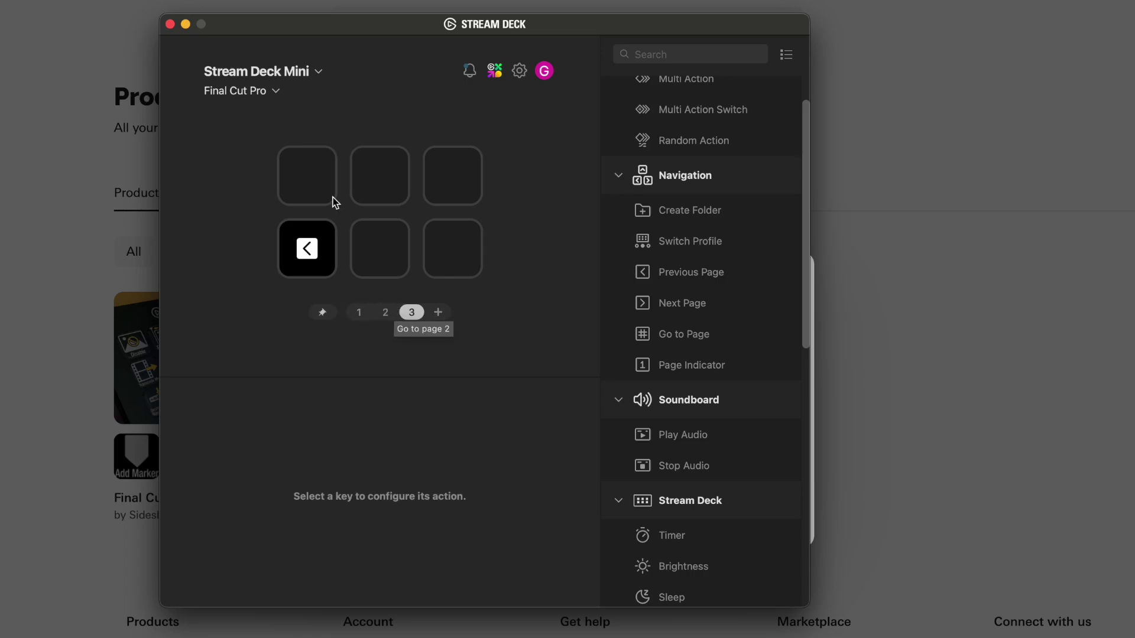
left_click(359, 312)
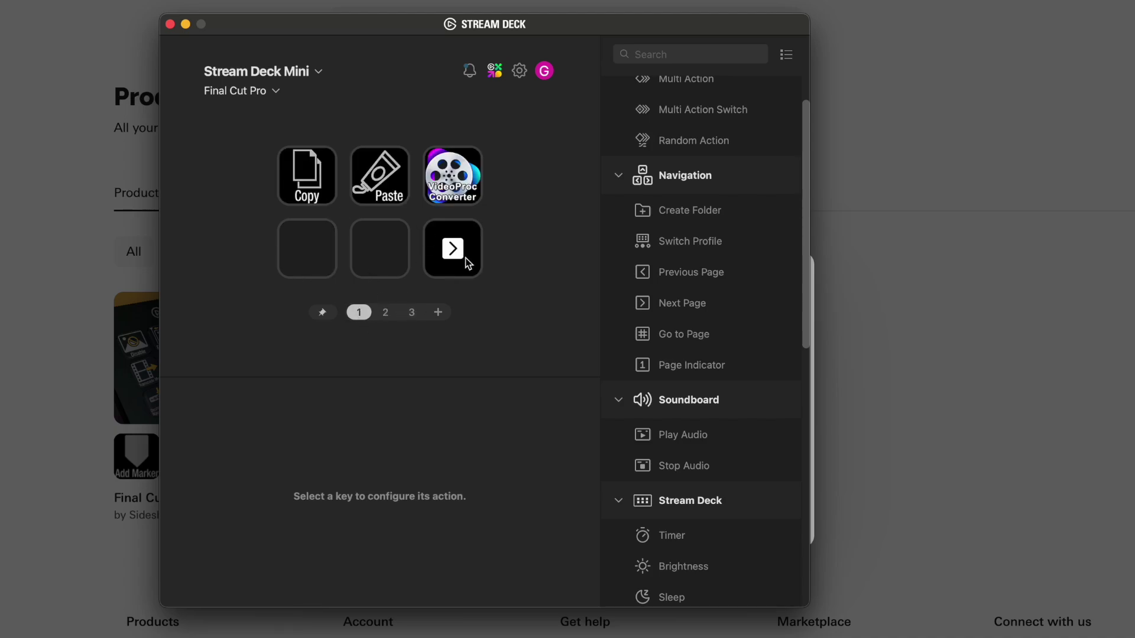
left_click(384, 312)
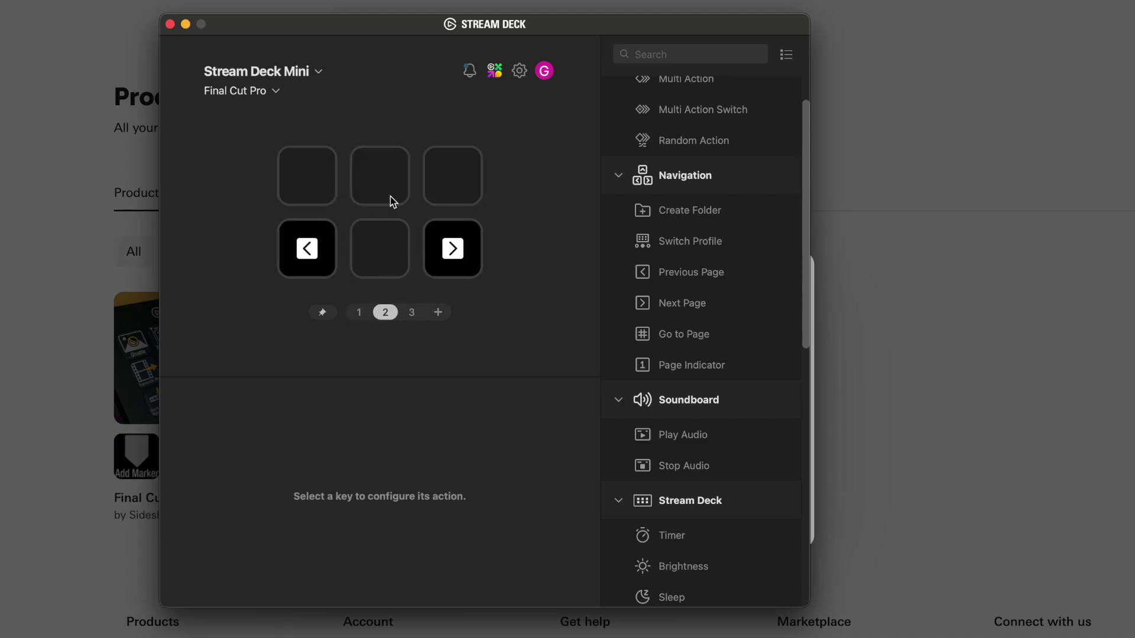
left_click(412, 313)
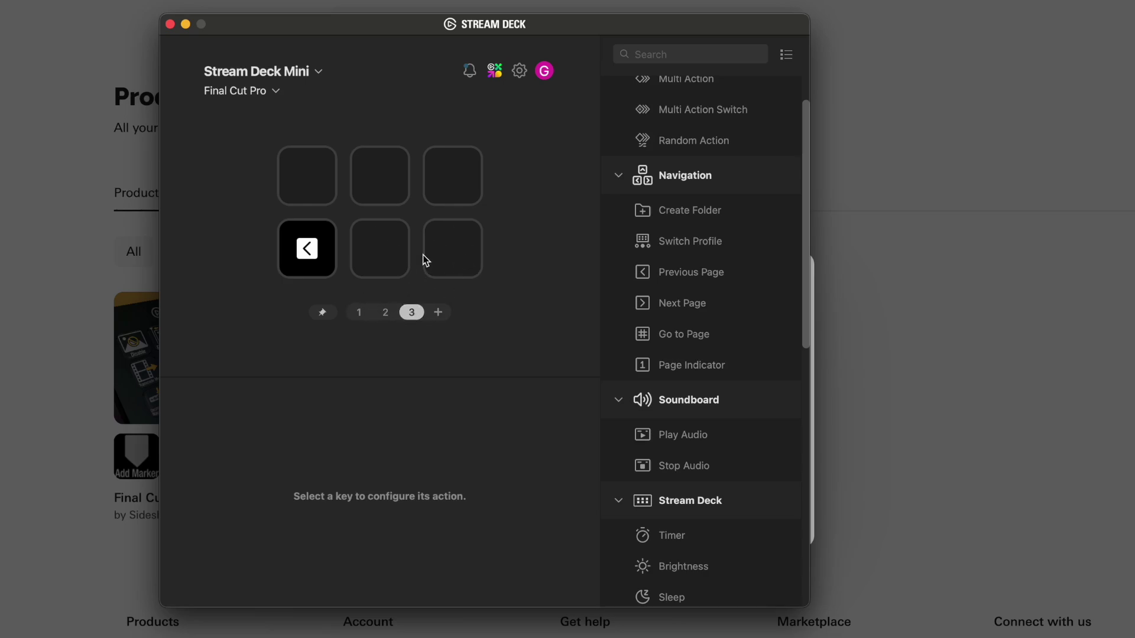
left_click(438, 312)
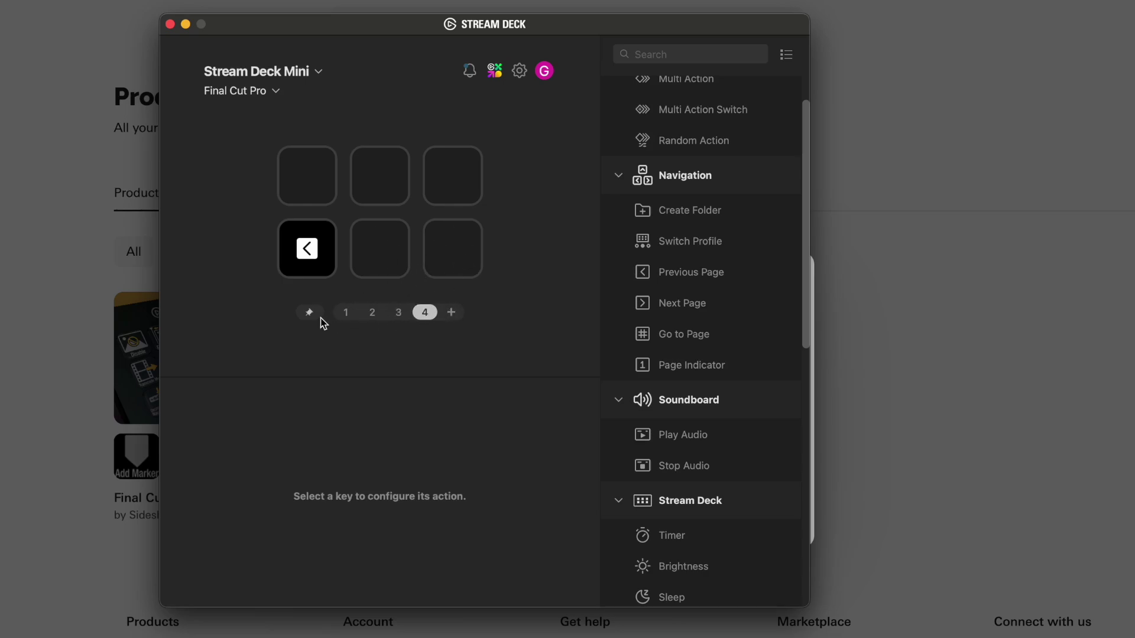
left_click(347, 313)
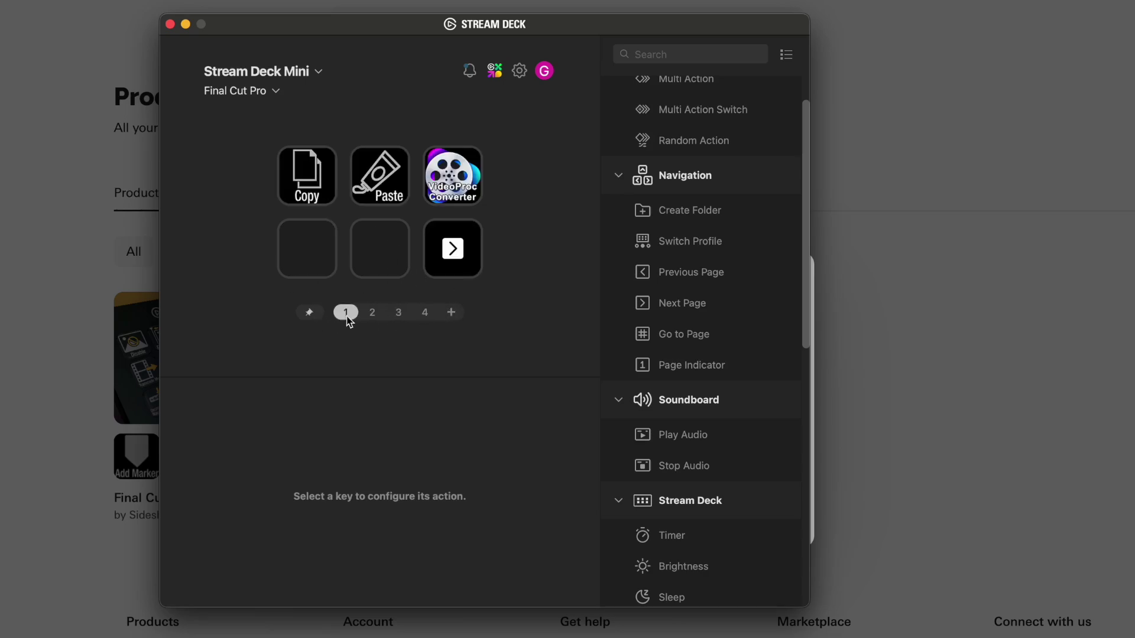
left_click(276, 93)
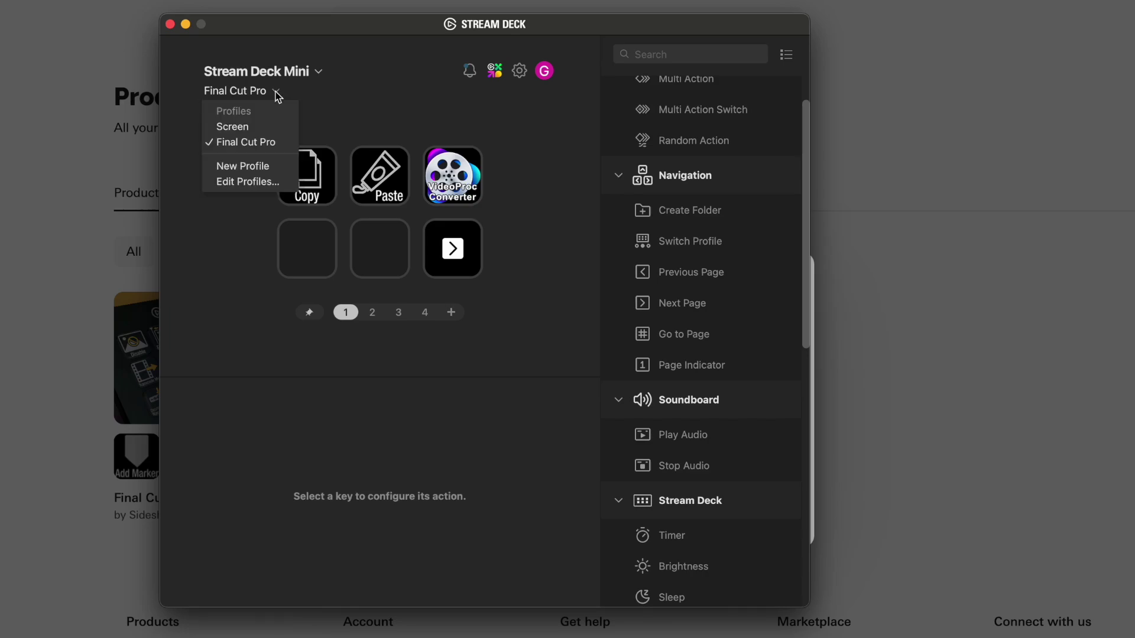
In Edit Profiles, set the Final Cut Pro profile's Application to Final Cut Pro via Other….
left_click(247, 182)
left_click(346, 356)
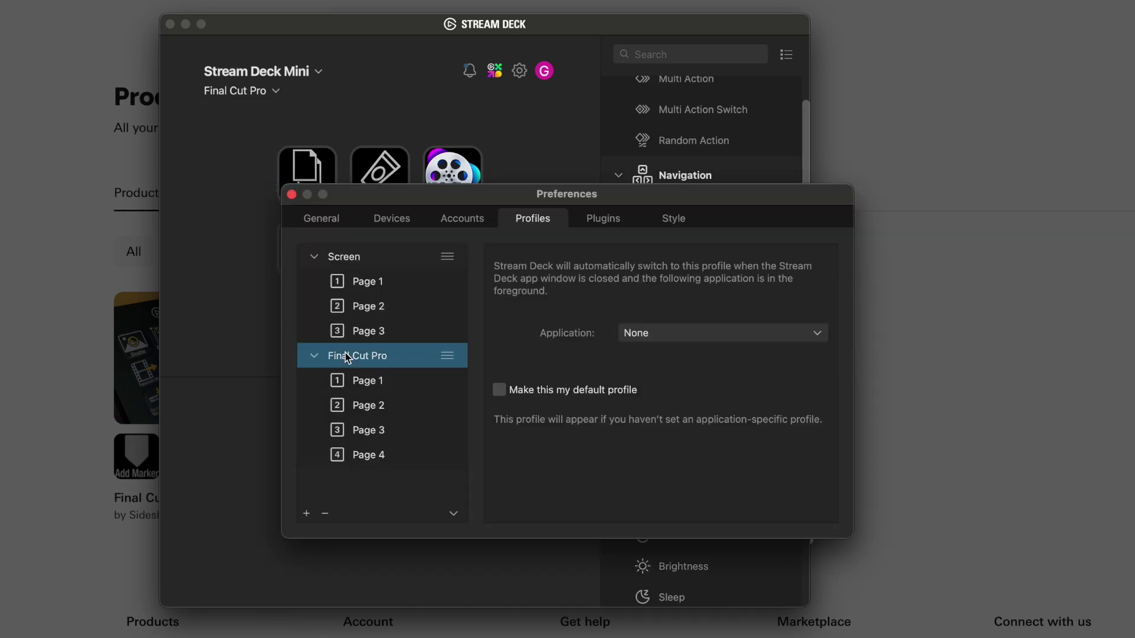
left_click(646, 336)
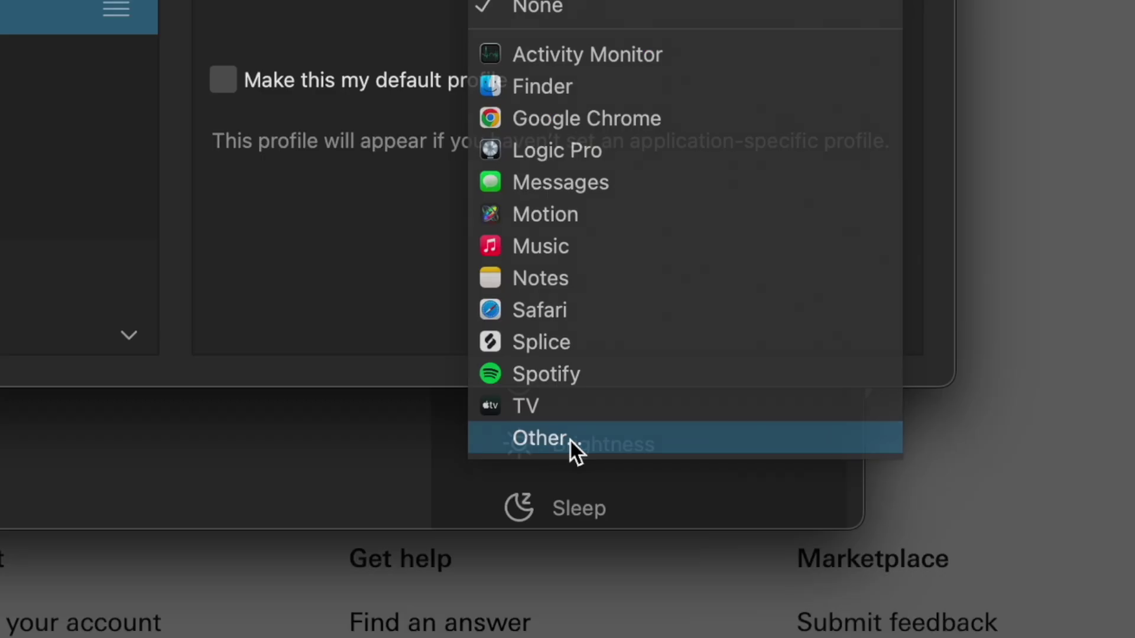
left_click(661, 564)
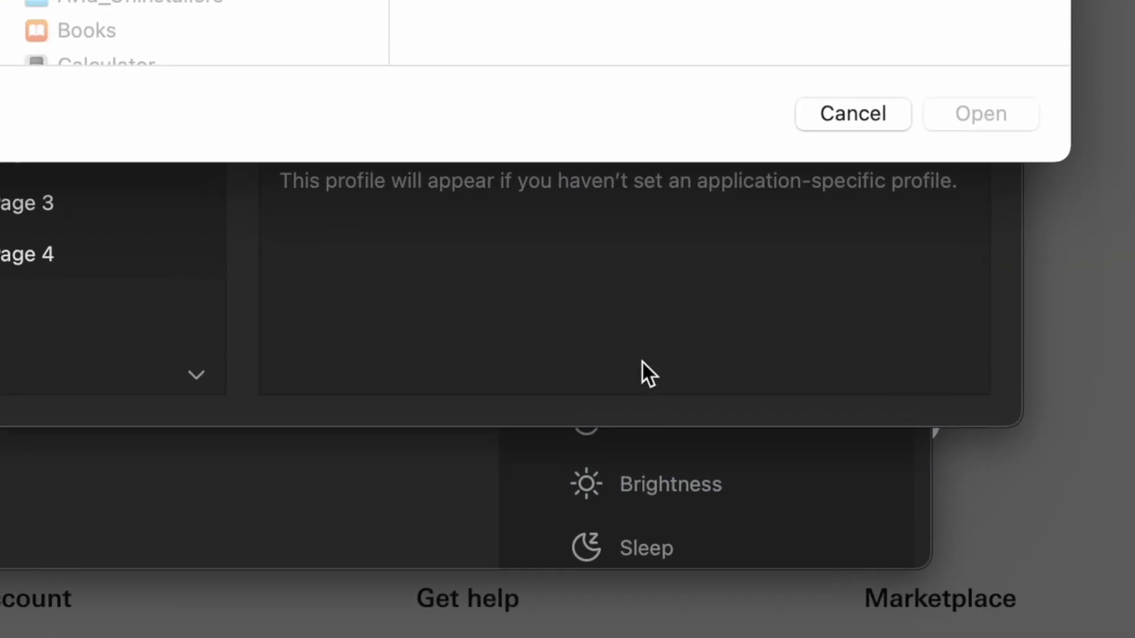
scroll(480, 248, "down", 2)
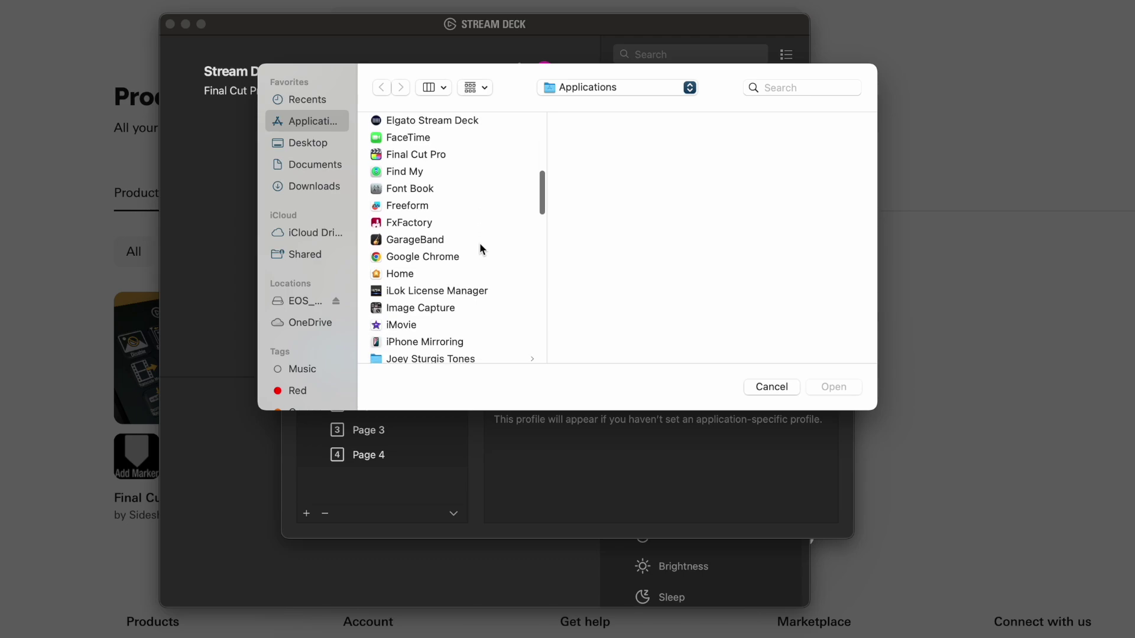
scroll(467, 236, "up", 1)
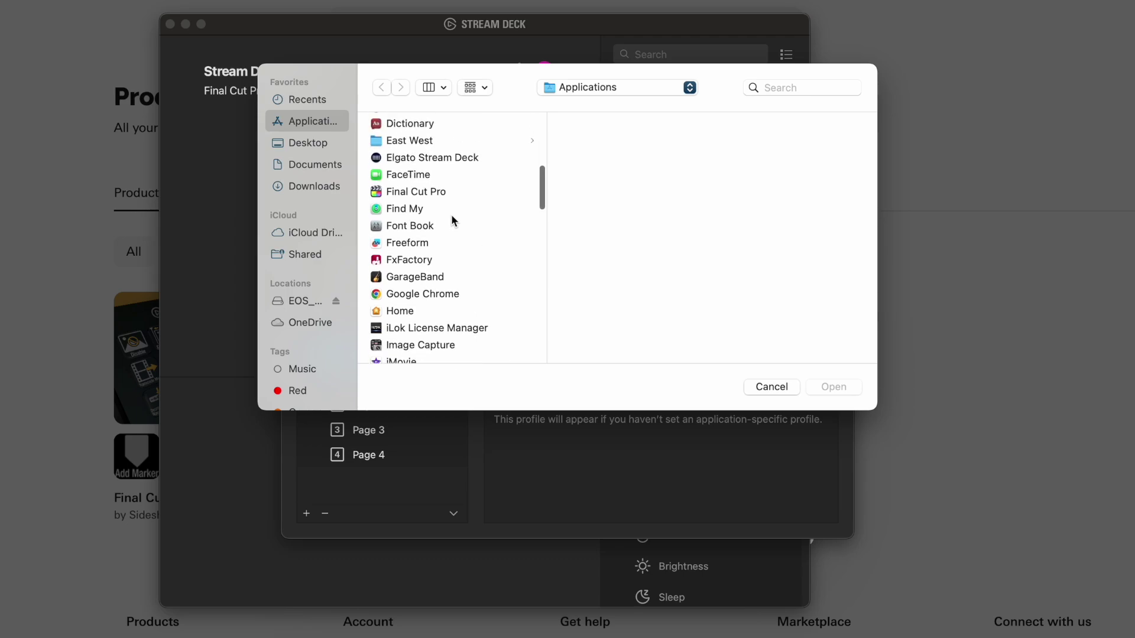
left_click(427, 192)
left_click(831, 387)
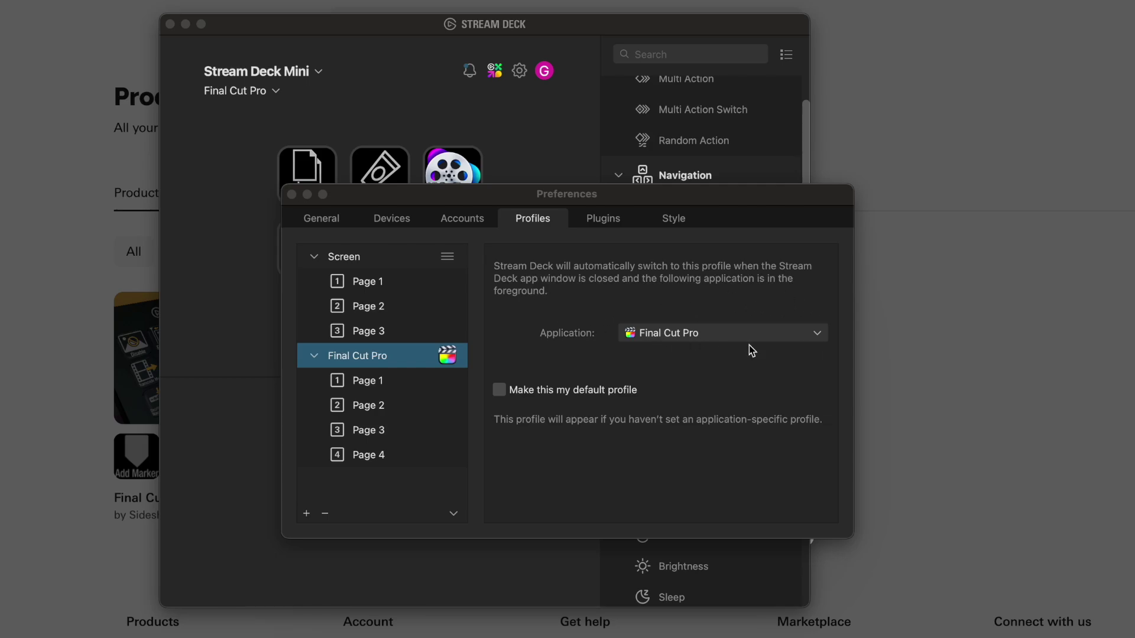
left_click(292, 195)
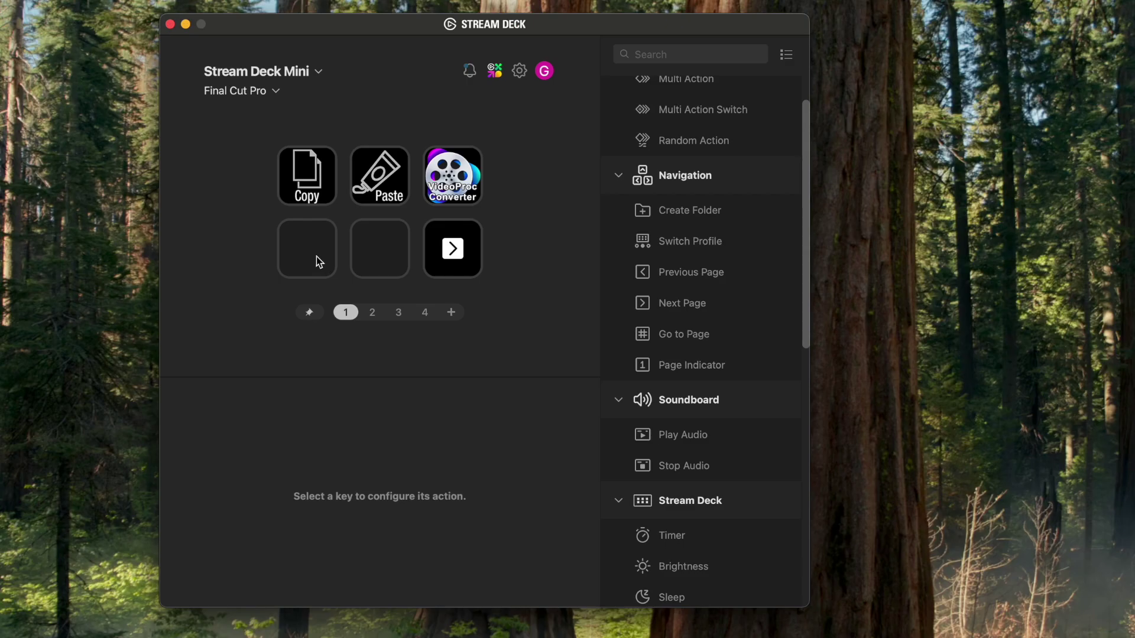
Give the empty bottom-left key a close-app action.
left_click(312, 260)
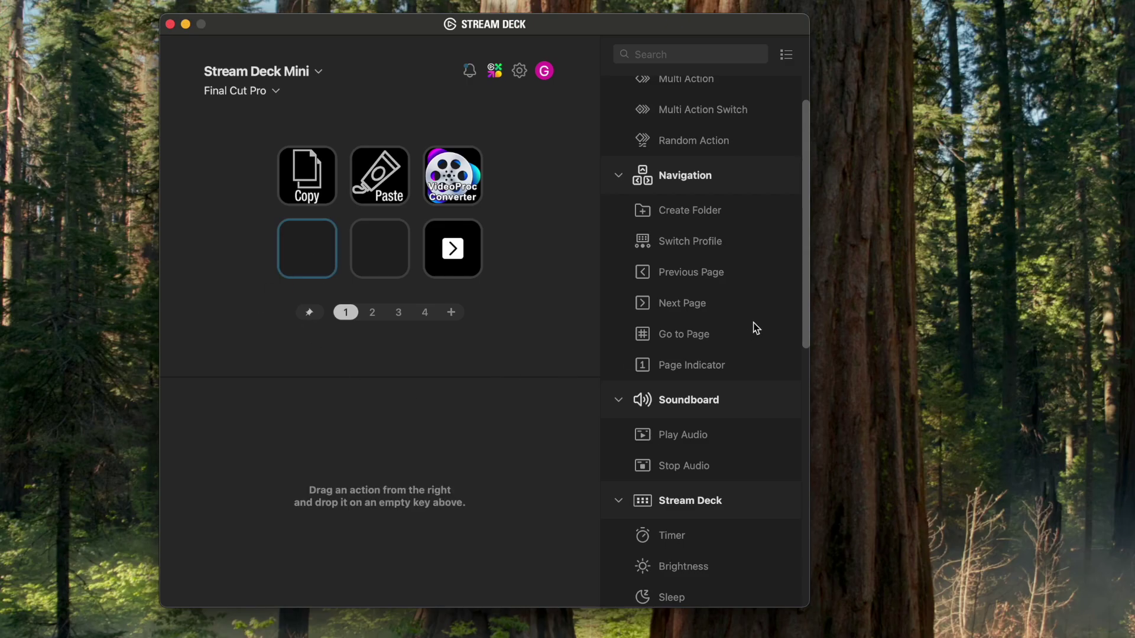
scroll(753, 324, "down", 10)
double_click(667, 526)
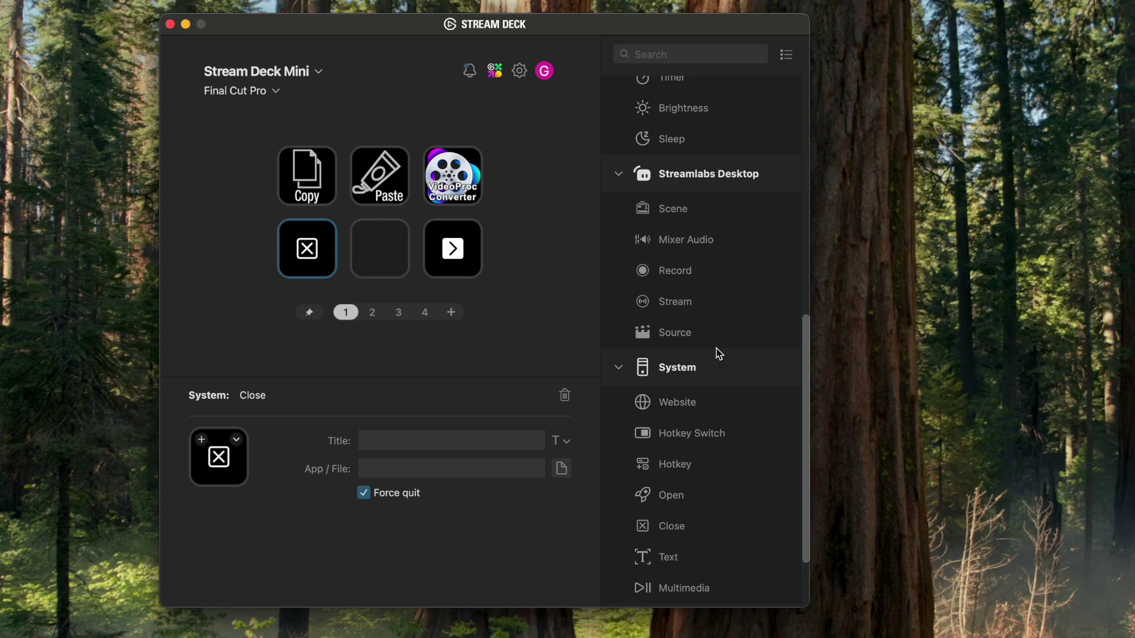
Add a Switch Profile key on the bottom-middle slot targeting the Screen profile.
scroll(666, 293, "up", 10)
left_click_drag(701, 297, 388, 255)
left_click(390, 469)
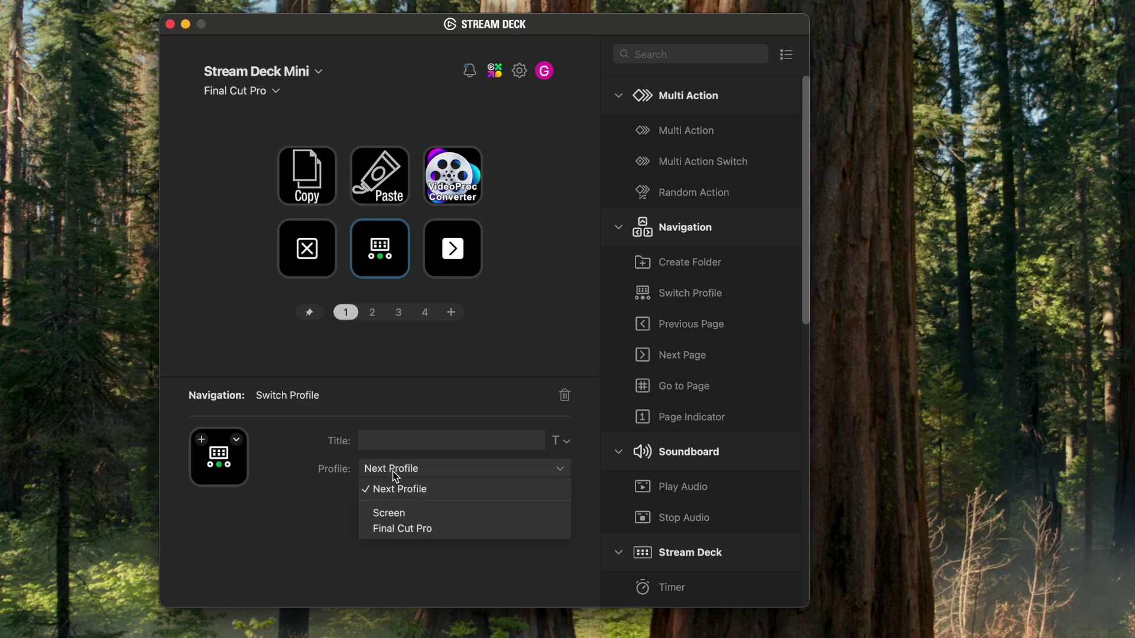
left_click(404, 513)
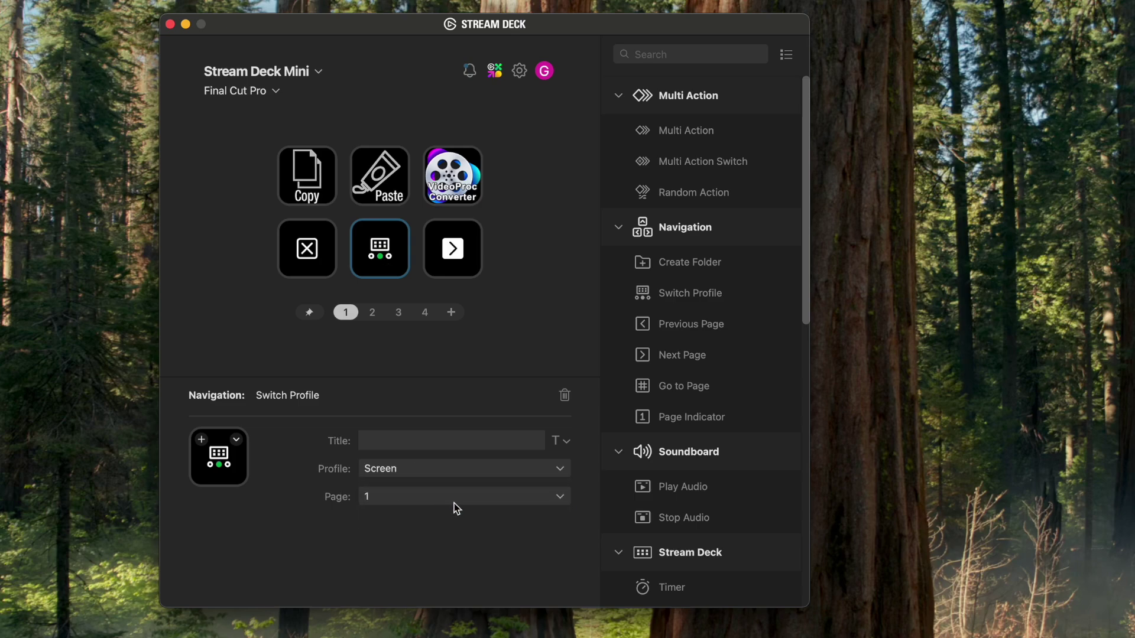
Delete the close-app action from the bottom-left key, confirming the removal.
left_click(306, 249)
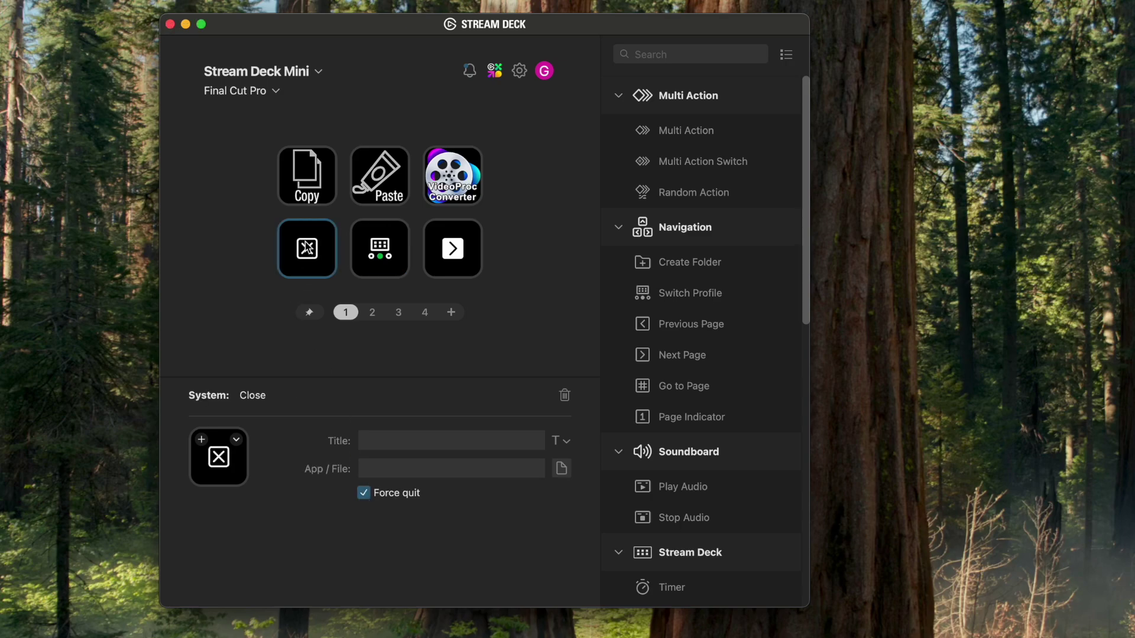
key("BackSpace")
left_click(583, 344)
scroll(681, 400, "down", 6)
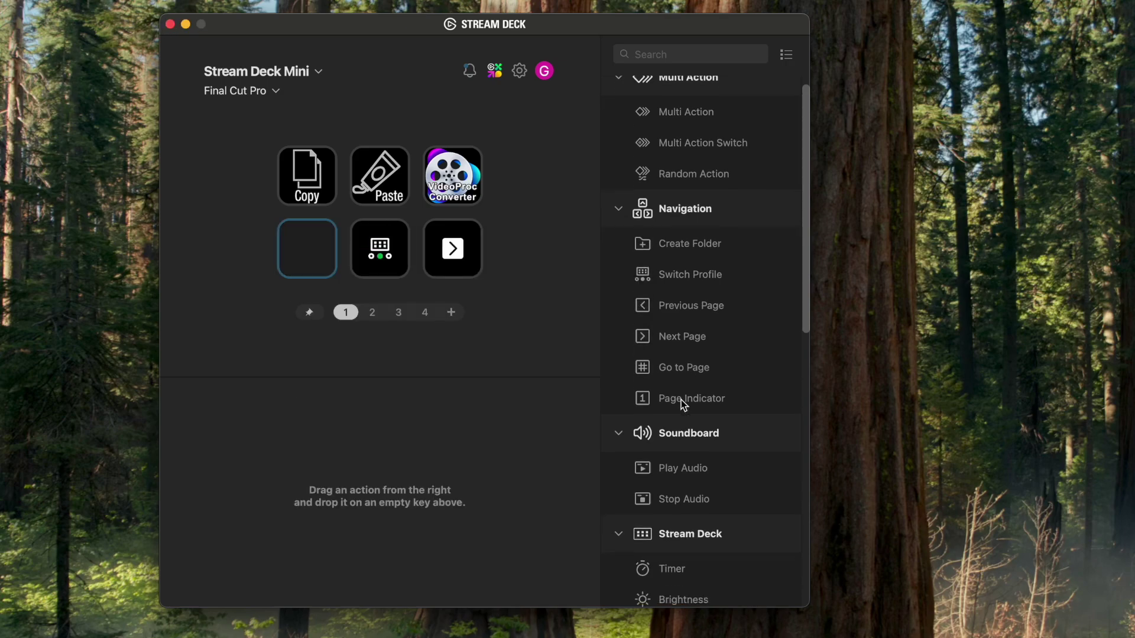
Set the bottom-left hotkey key to send ⌘ O and title it 'Quit'.
scroll(680, 400, "up", 2)
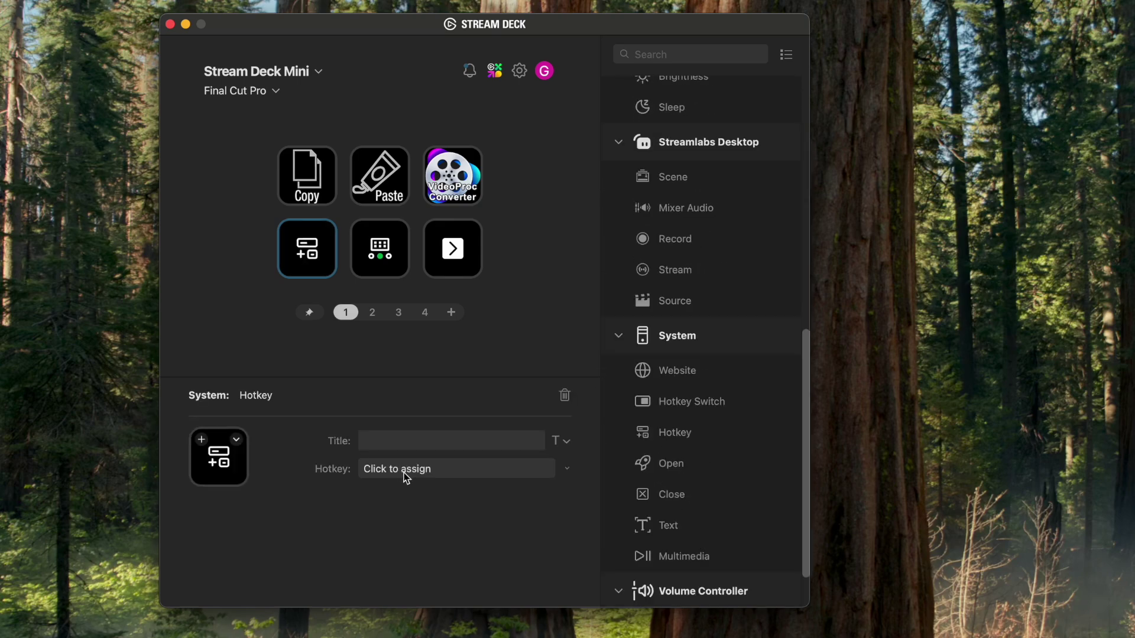
left_click(405, 477)
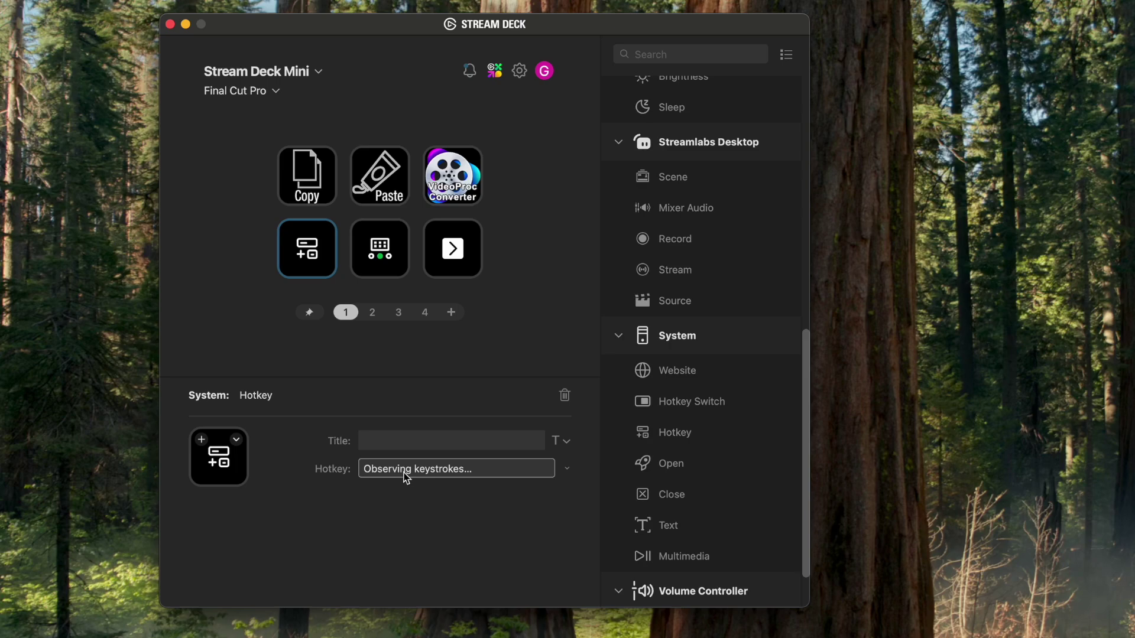
key("super+o")
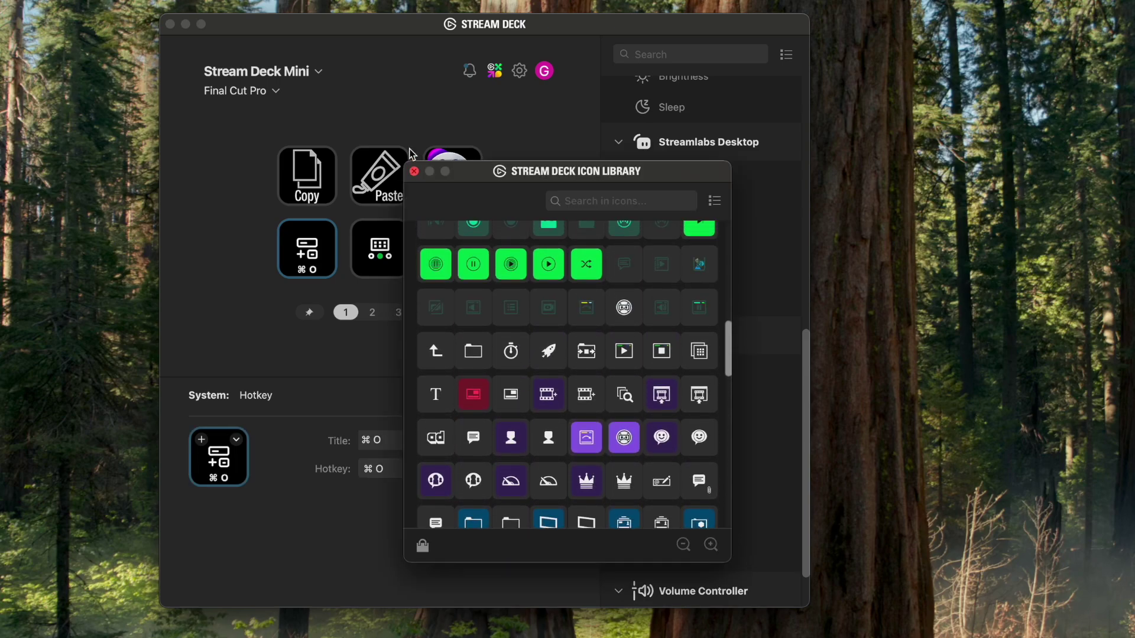
left_click(414, 171)
left_click(394, 438)
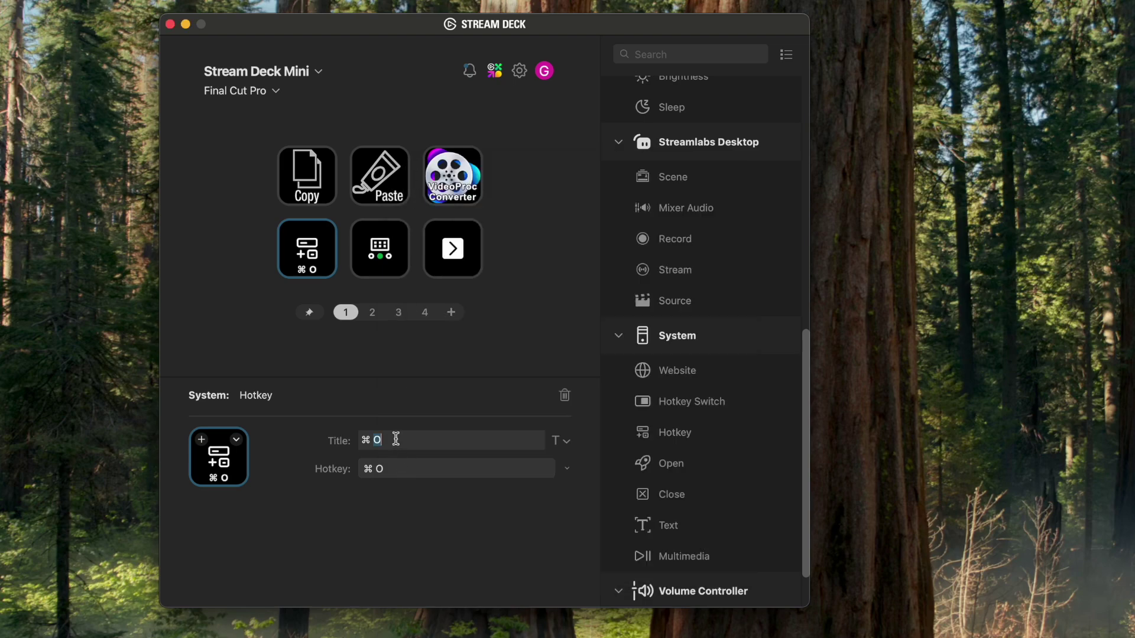
type("Quit")
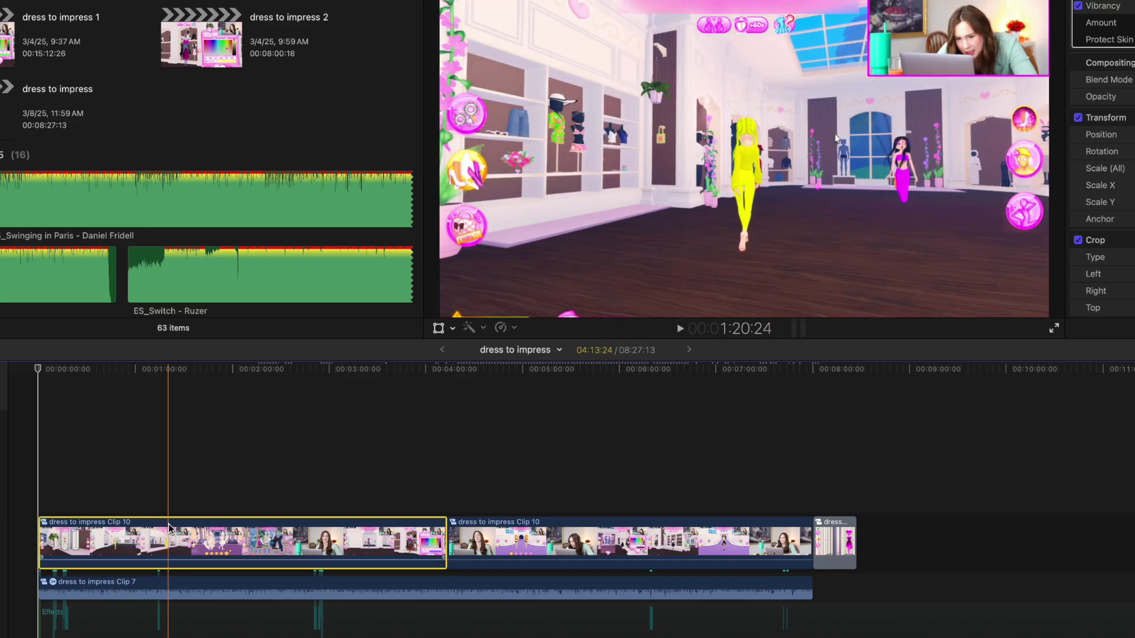
Undo the pasted Clip 10 copy in the timeline and deselect it by clicking empty timeline space.
key("super+v")
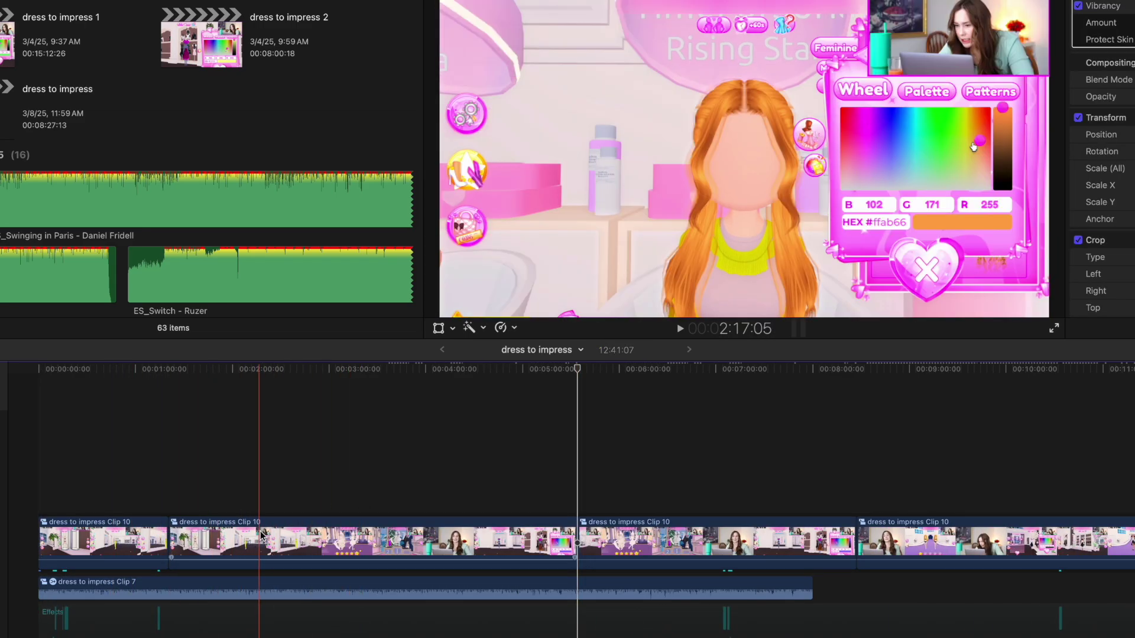
key("super+z")
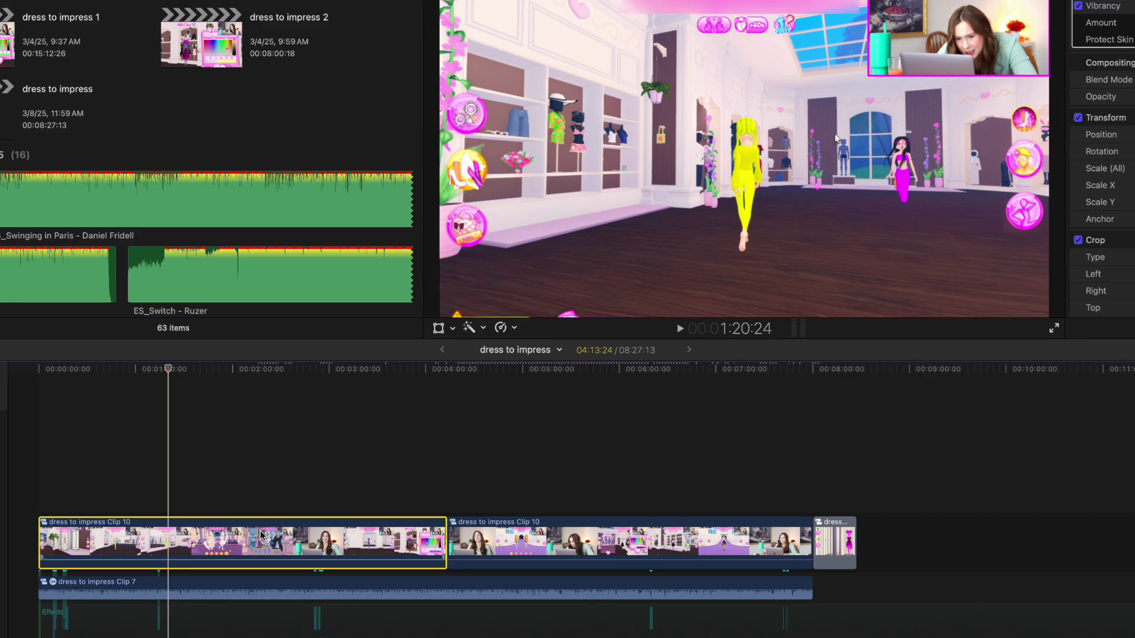
left_click(238, 472)
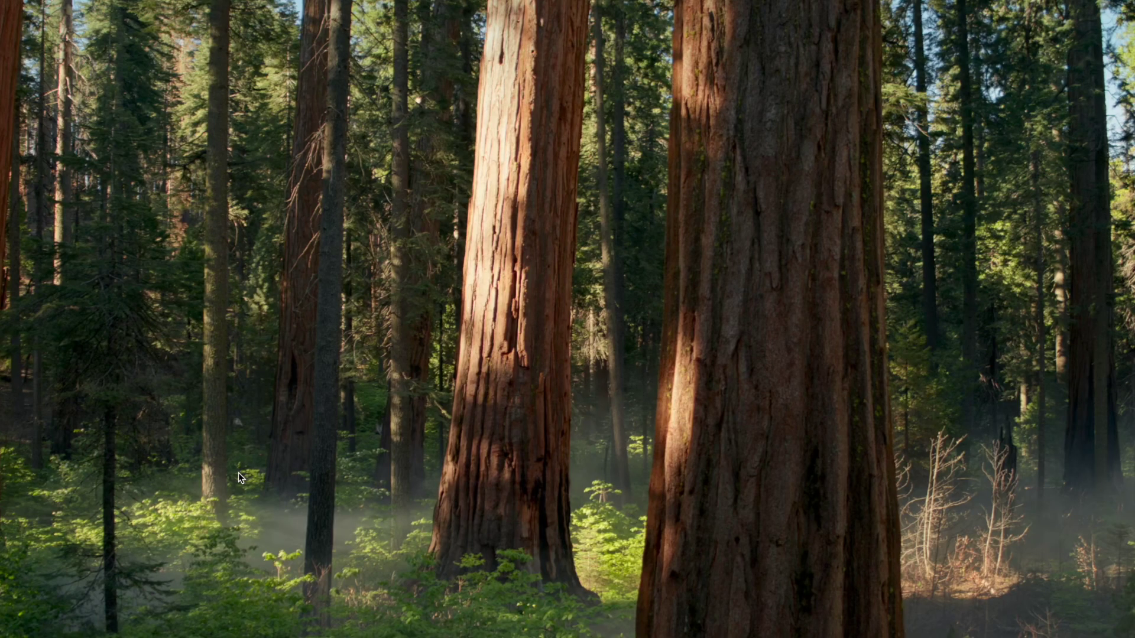